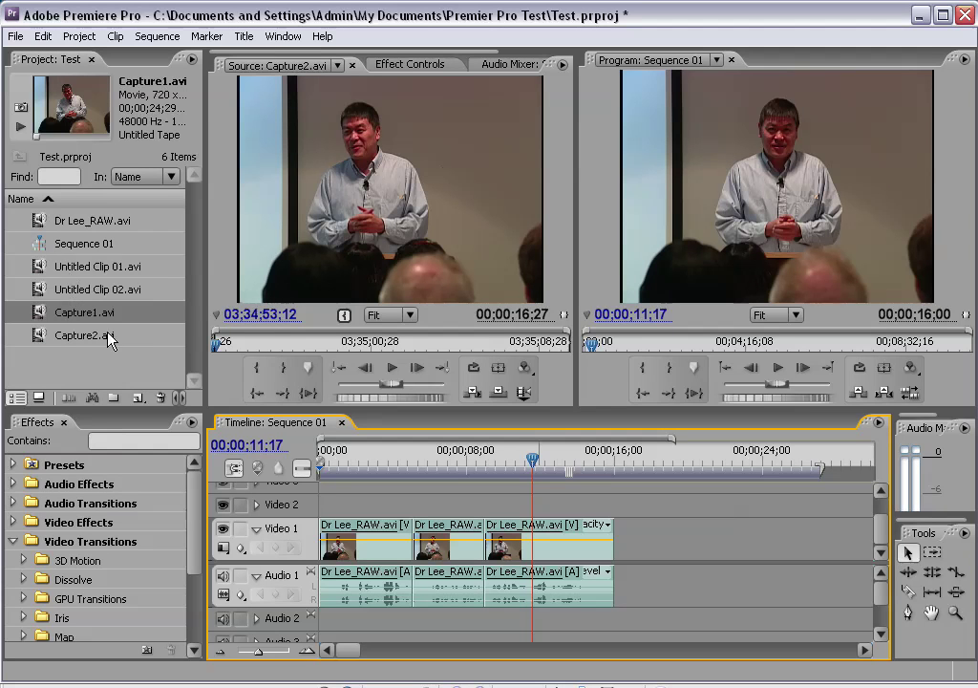
# Step: Look over the project's clips and Sequence 01, and scrub the sequence to 00;00;10;02
pyautogui.click(84, 271)
pyautogui.press('Down')
pyautogui.press('Down')
pyautogui.press('Down')
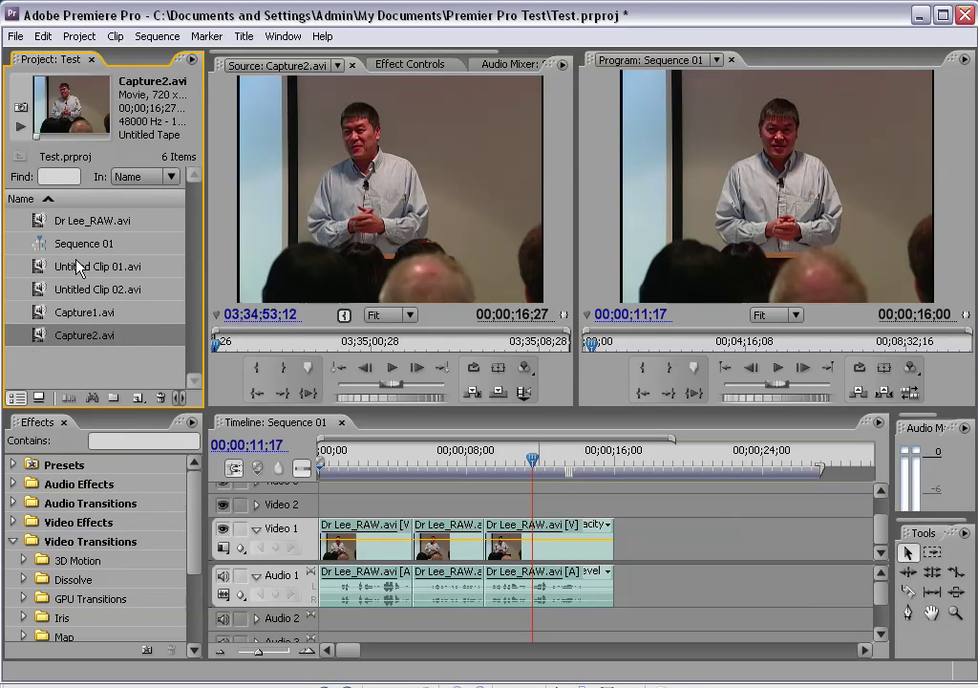
pyautogui.click(41, 242)
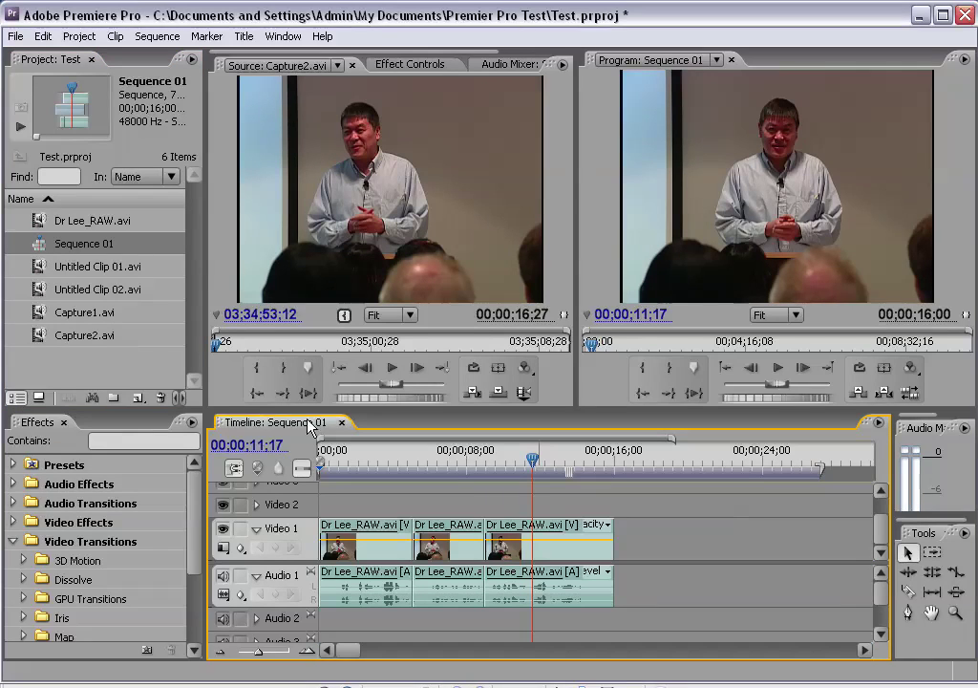
pyautogui.click(325, 442)
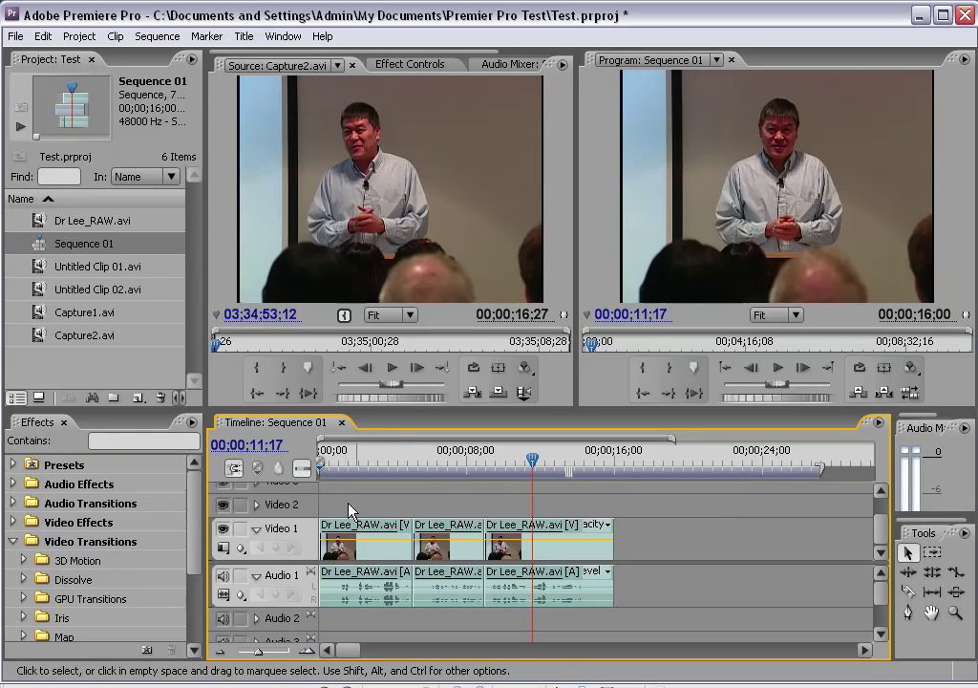
pyautogui.moveTo(535, 465); pyautogui.dragTo(504, 459)
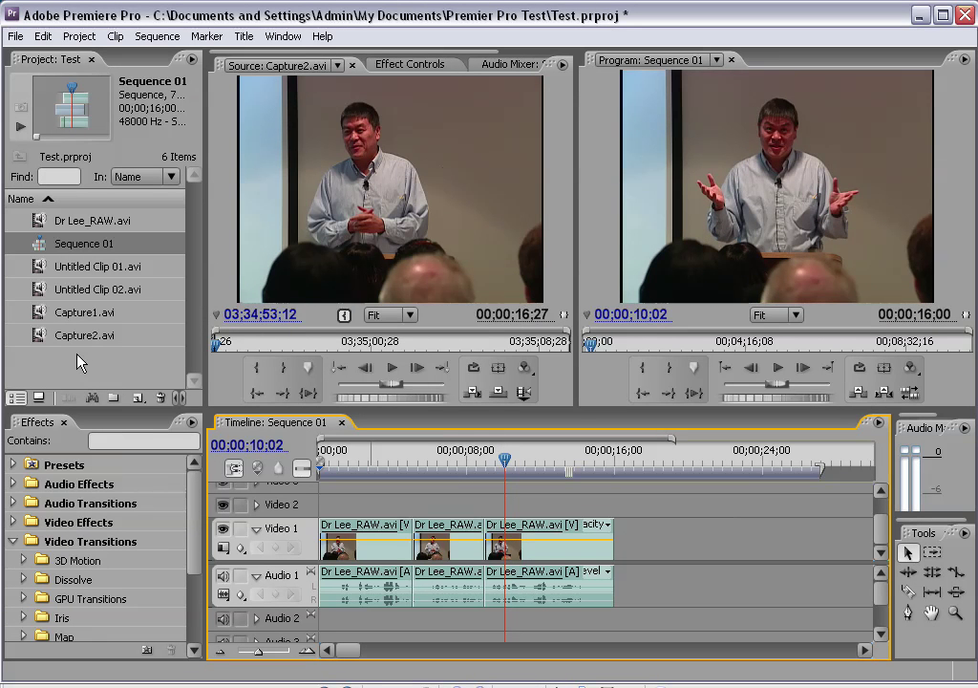
# Step: Load the speaker's RAW.avi clip for source viewing, preview it and mark its In point at 03;34;11;14
pyautogui.doubleClick(39, 222)
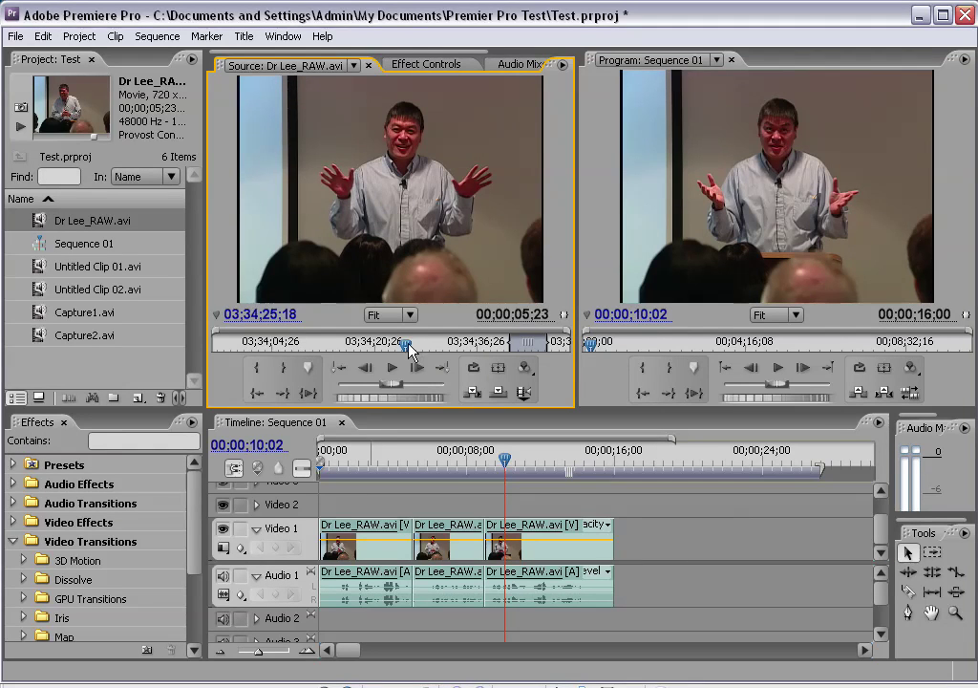
pyautogui.moveTo(403, 346); pyautogui.dragTo(292, 346)
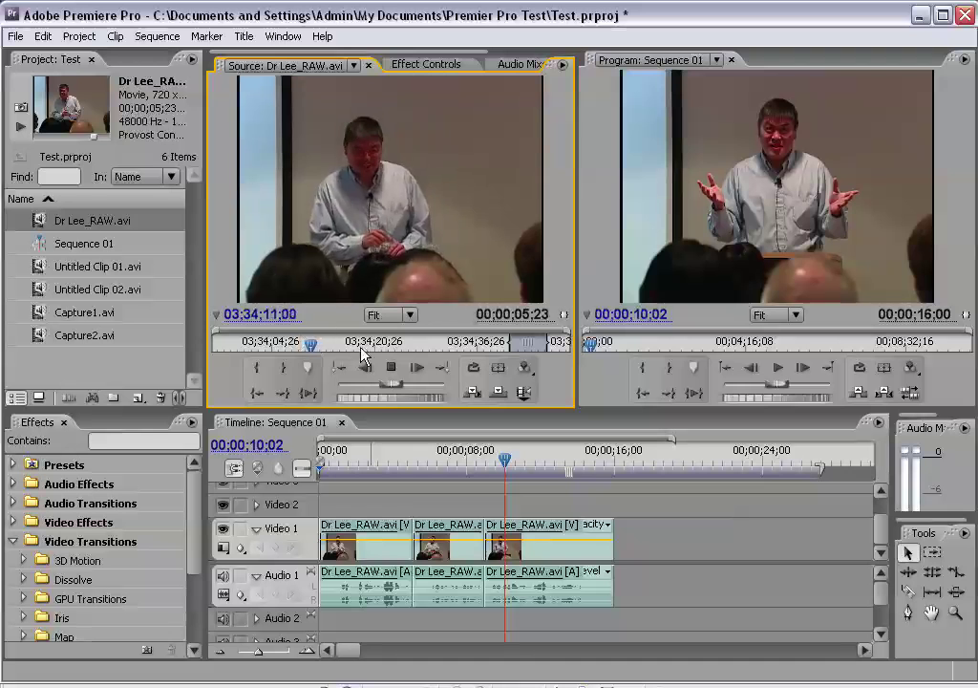
pyautogui.click(392, 370)
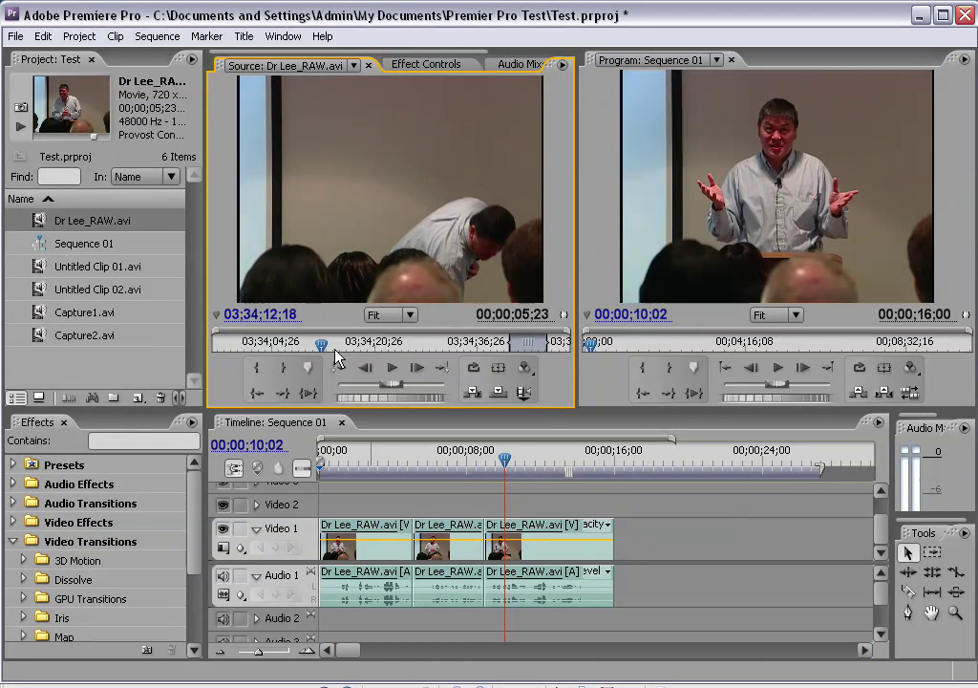
pyautogui.click(322, 347)
pyautogui.moveTo(322, 347); pyautogui.dragTo(316, 347)
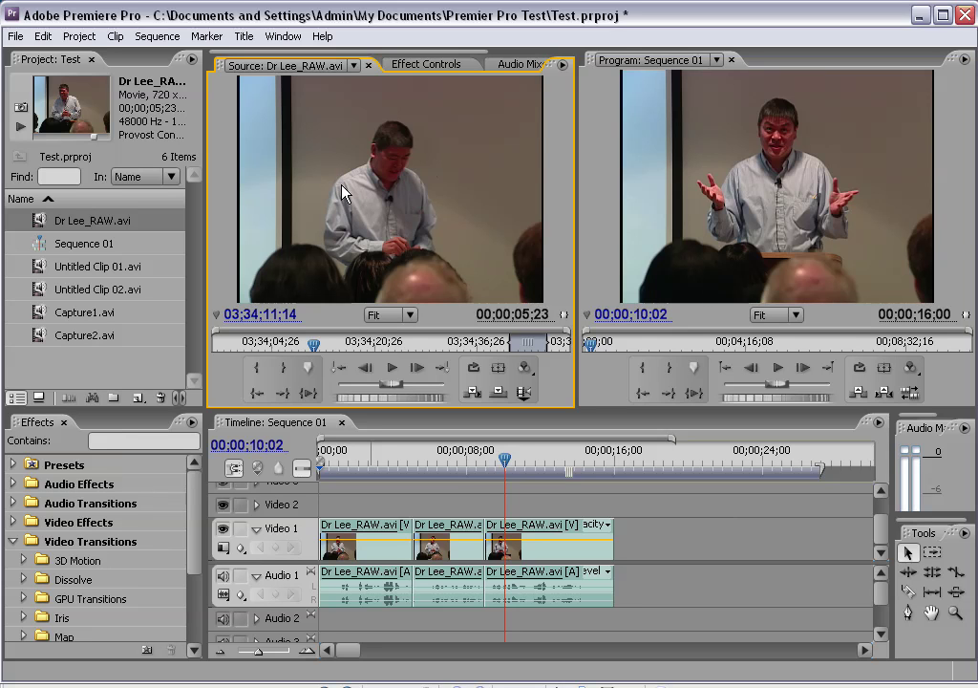
pyautogui.click(256, 369)
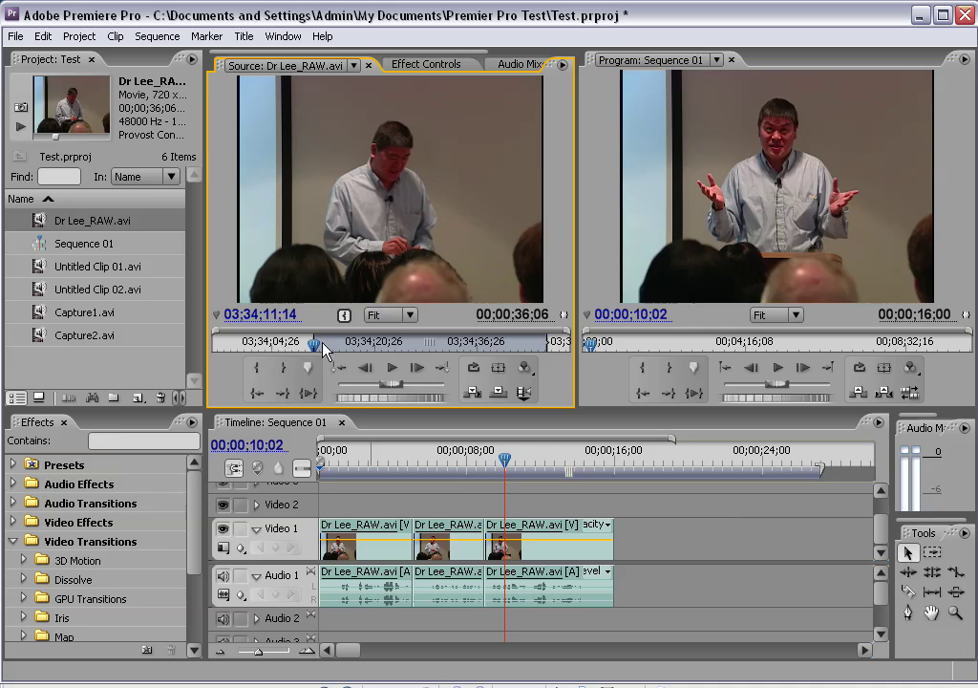
# Step: Mark the RAW.avi clip's Out point at 03;34;14;27 and shift the marked range slightly earlier
pyautogui.moveTo(313, 346); pyautogui.dragTo(337, 343)
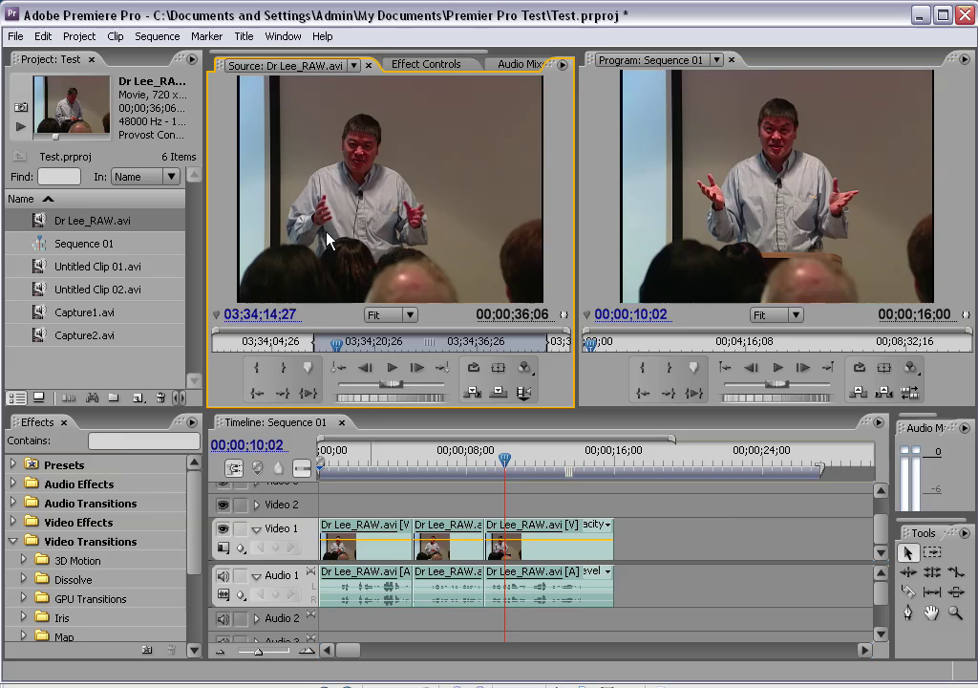
pyautogui.click(283, 368)
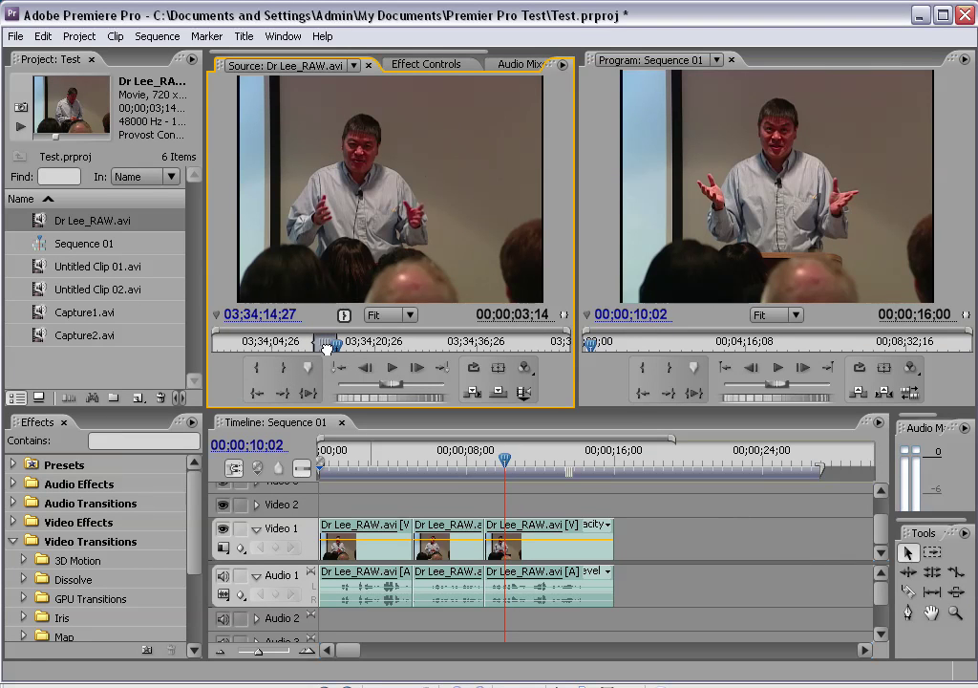
pyautogui.moveTo(323, 346); pyautogui.dragTo(348, 349)
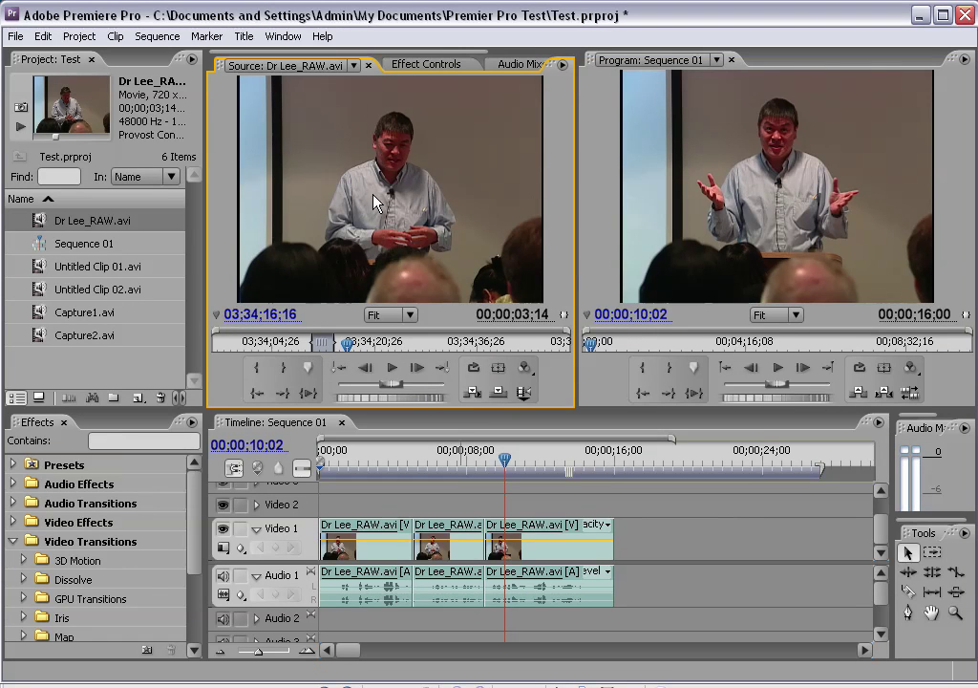
# Step: Try to place the marked RAW.avi segment over the existing footage in Sequence 01 at 00;00;11;28
pyautogui.moveTo(535, 459); pyautogui.dragTo(580, 432)
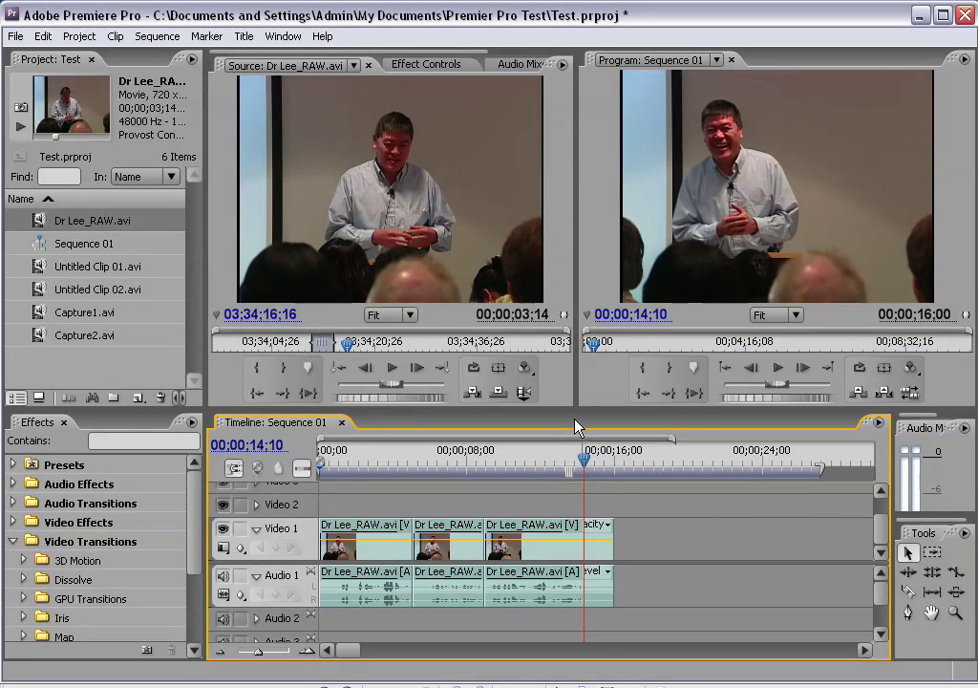
pyautogui.press('End')
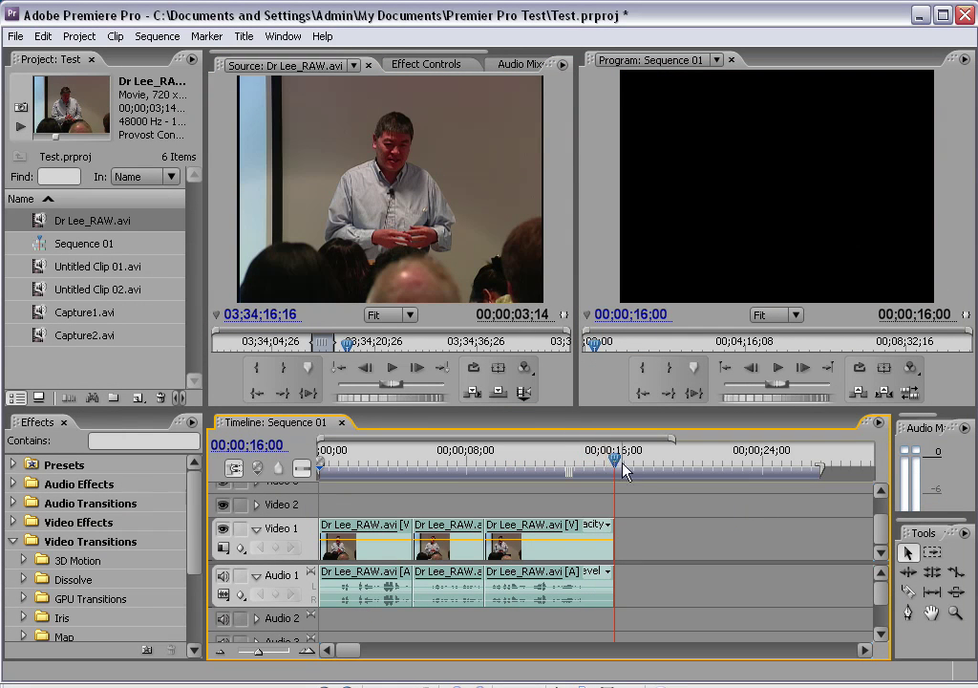
pyautogui.click(373, 163)
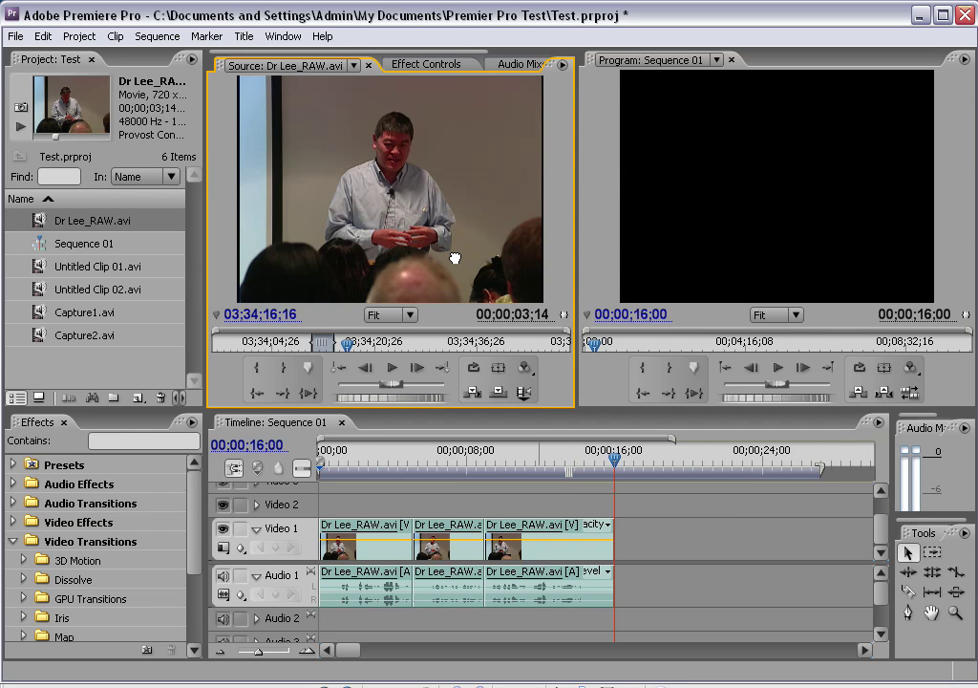
pyautogui.moveTo(742, 175); pyautogui.dragTo(761, 155)
pyautogui.moveTo(615, 463); pyautogui.dragTo(539, 464)
pyautogui.moveTo(397, 194); pyautogui.dragTo(642, 193)
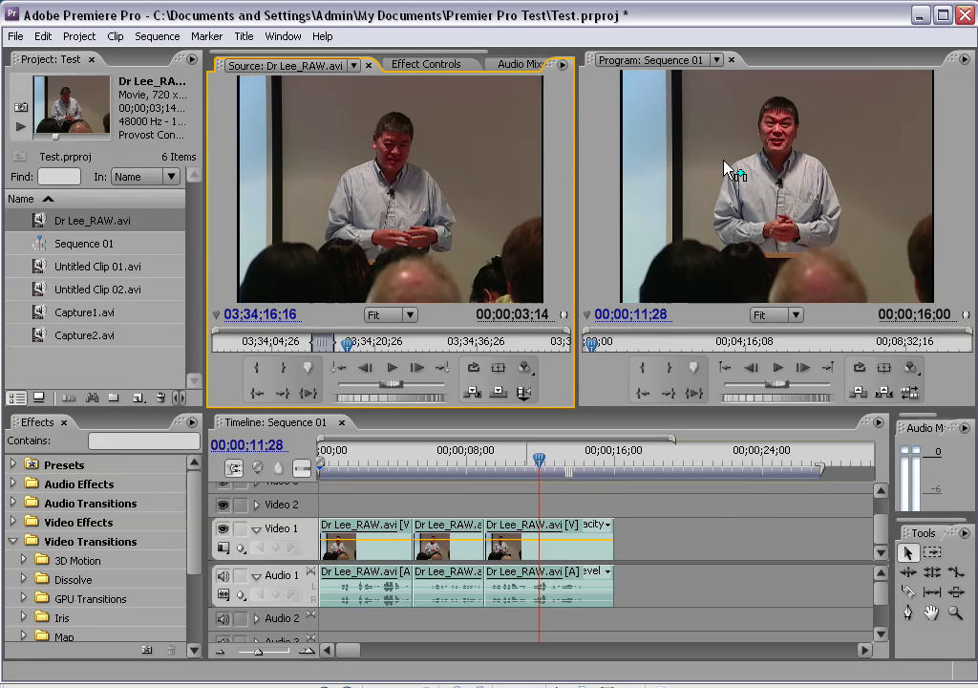
pyautogui.moveTo(735, 167); pyautogui.dragTo(738, 169)
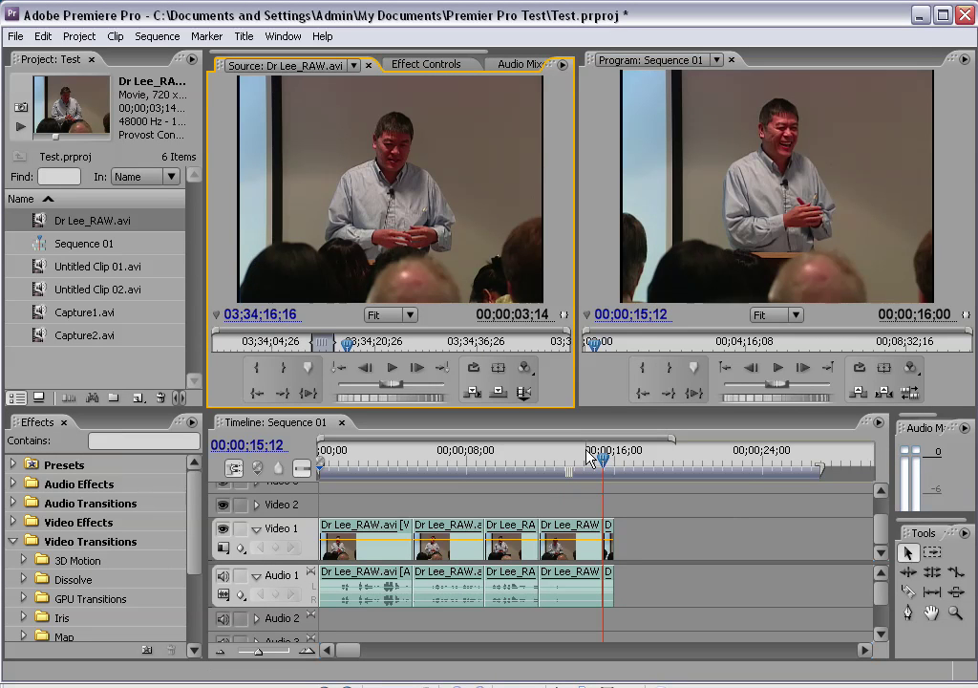
# Step: Undo the last clip placement in Sequence 01
pyautogui.hotkey('ctrl', 'z')
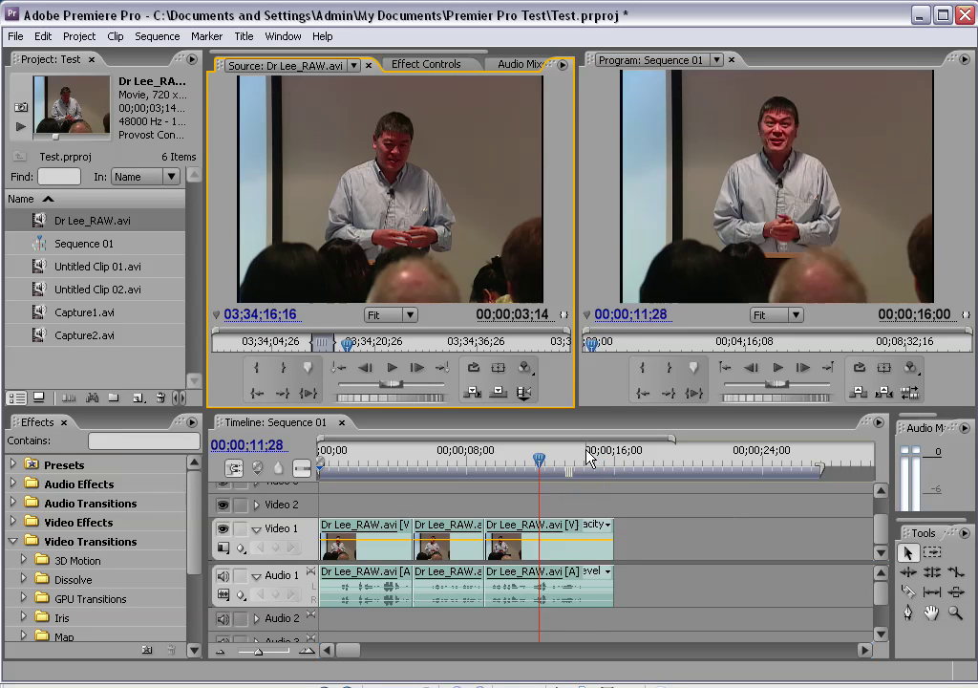
pyautogui.click(43, 38)
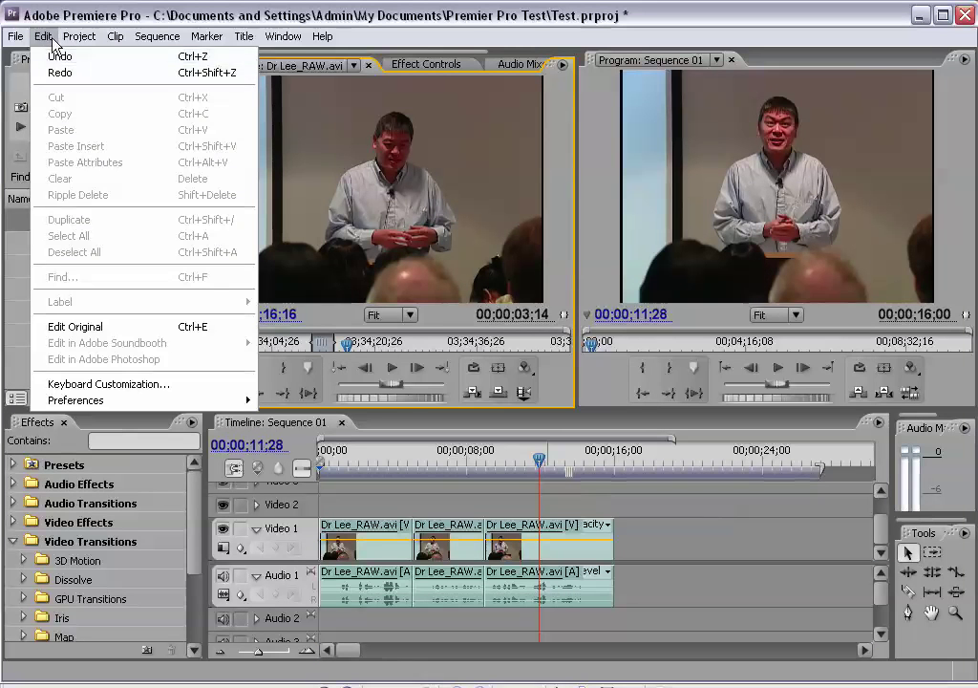
pyautogui.moveTo(115, 36)
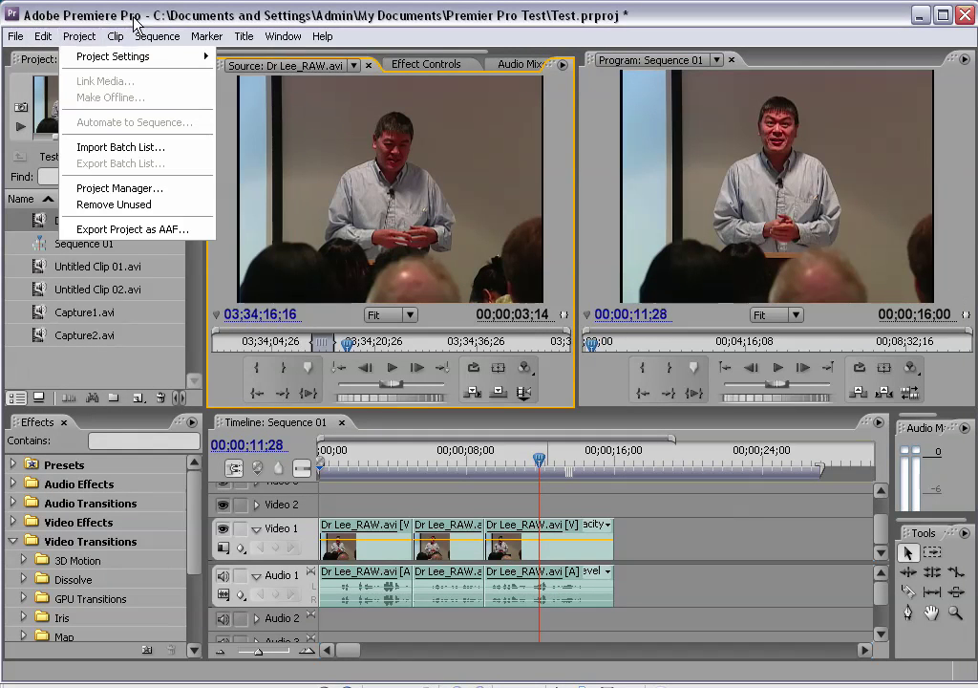
pyautogui.click(110, 19)
# Step: Place the marked RAW.avi segment at the end of Sequence 01, at 00;00;16;00
pyautogui.moveTo(540, 460); pyautogui.dragTo(614, 464)
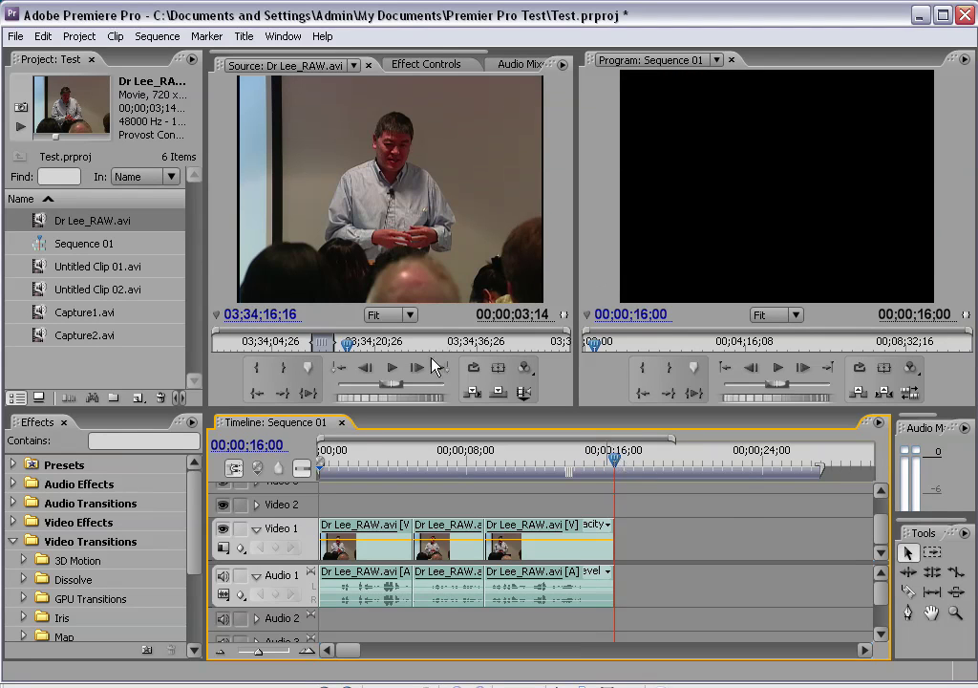
pyautogui.click(393, 200)
pyautogui.moveTo(452, 206); pyautogui.dragTo(741, 179)
pyautogui.moveTo(745, 179); pyautogui.dragTo(661, 279)
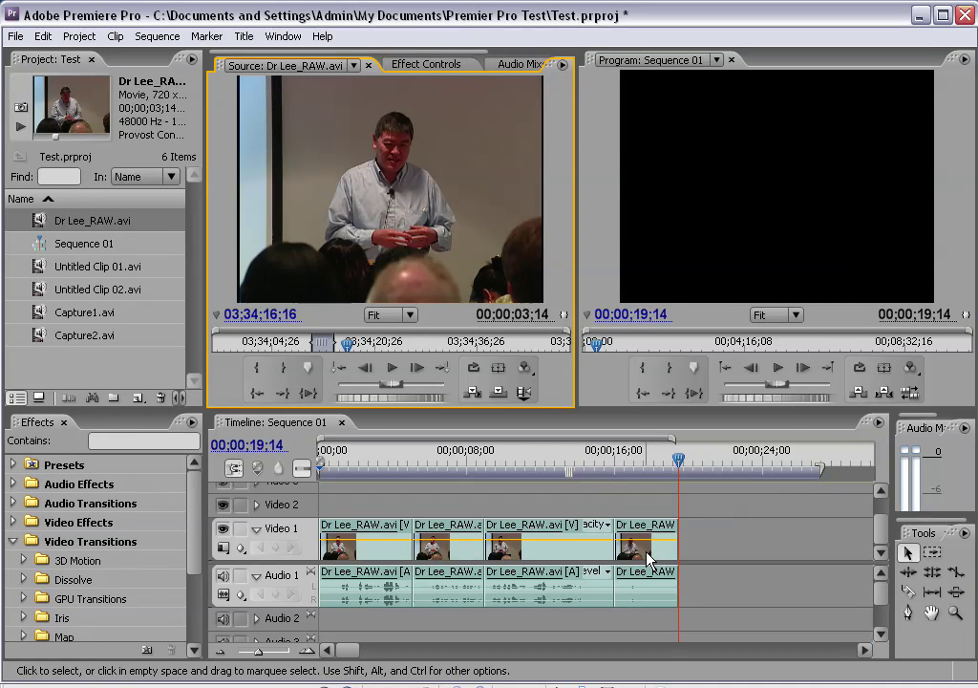
pyautogui.moveTo(678, 461); pyautogui.dragTo(542, 460)
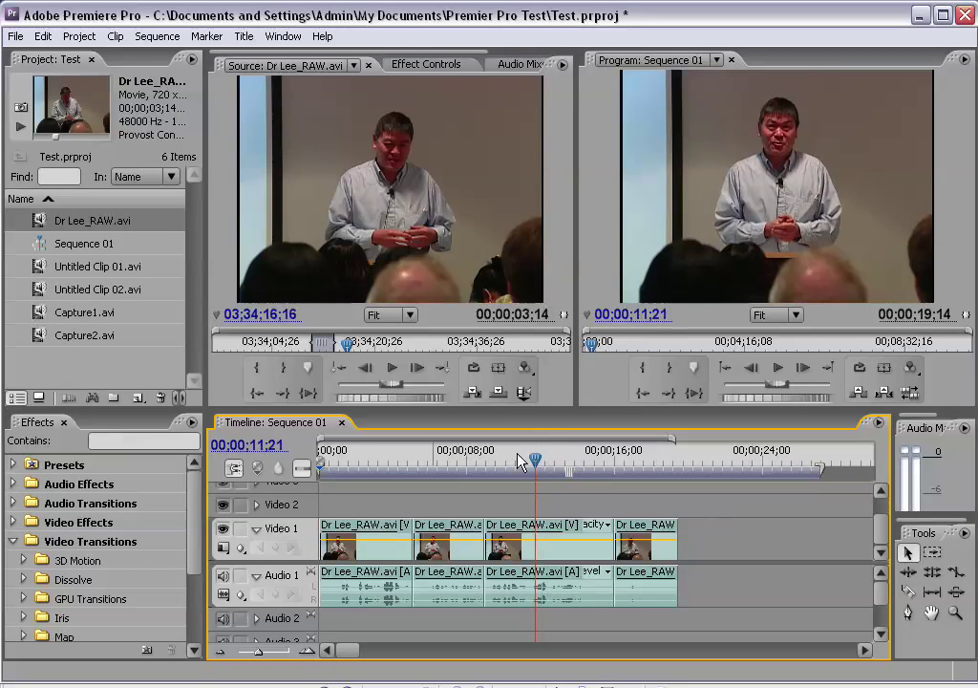
# Step: Load Capture1.avi for source viewing and mark its In point at 03;34;30;19 and Out point at 03;34;34;28
pyautogui.doubleClick(38, 314)
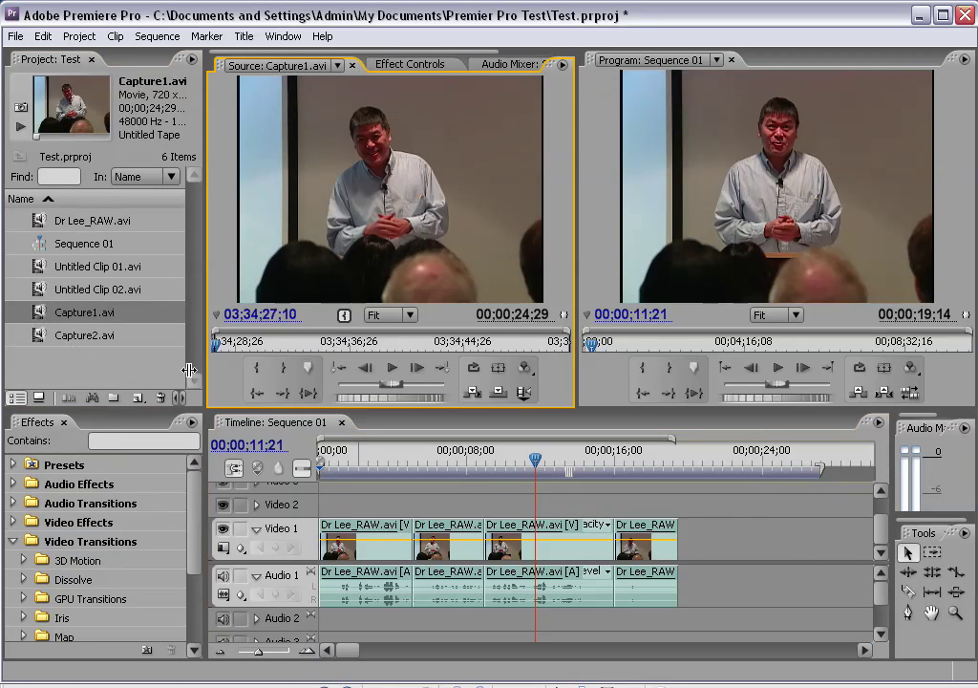
pyautogui.moveTo(223, 350); pyautogui.dragTo(270, 351)
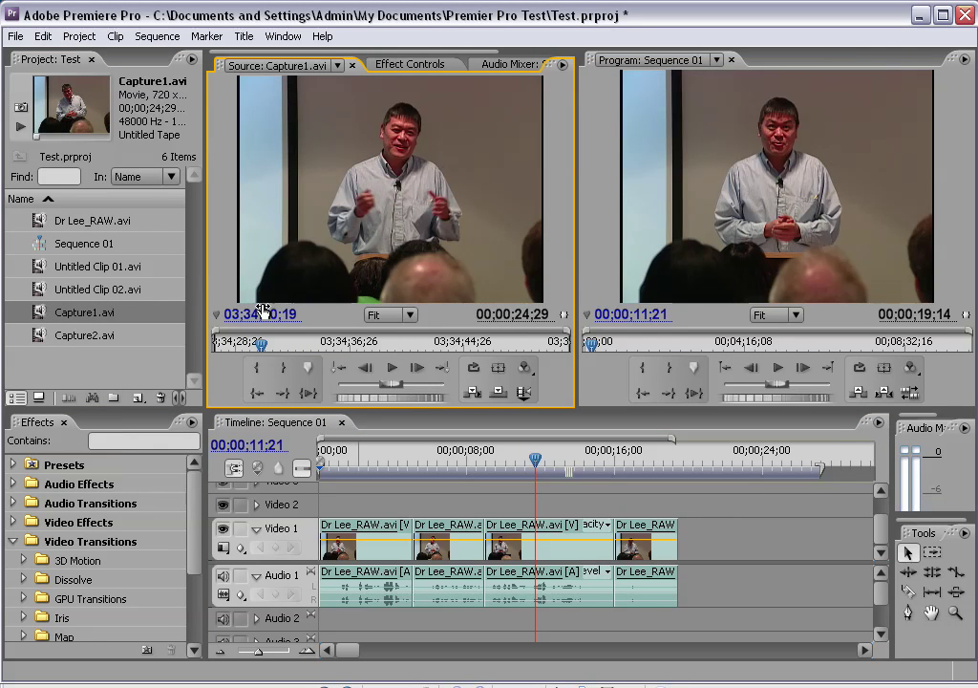
pyautogui.click(258, 375)
pyautogui.moveTo(262, 341); pyautogui.dragTo(325, 350)
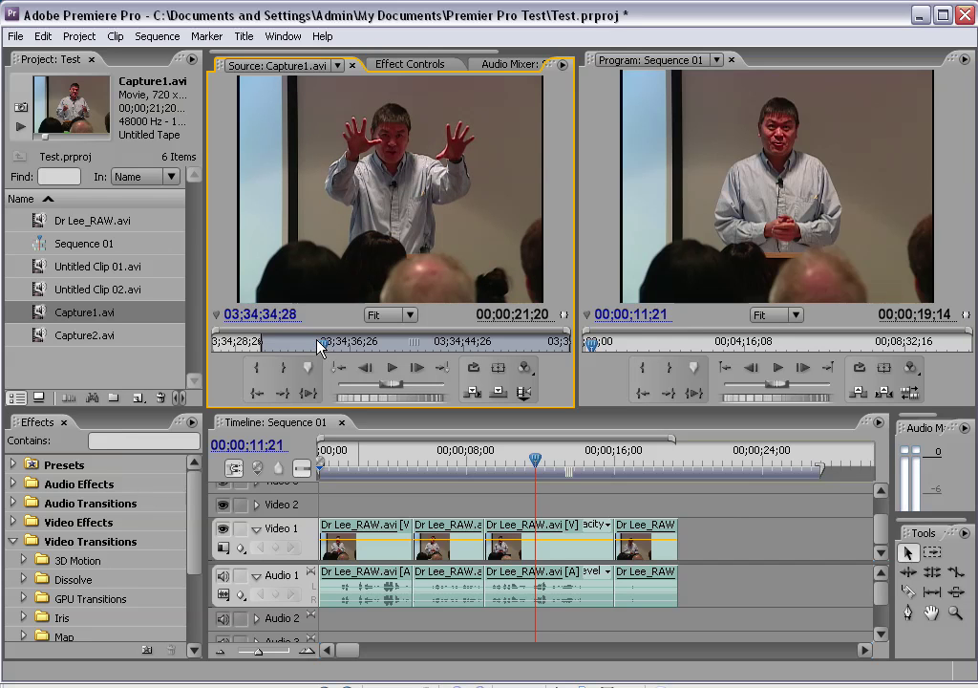
pyautogui.click(284, 373)
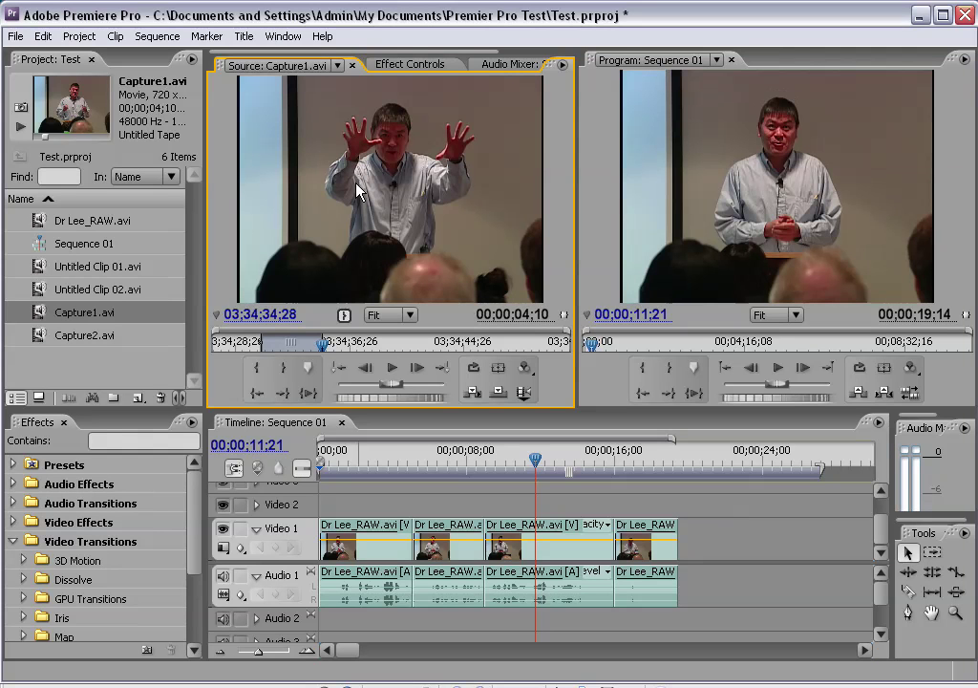
# Step: Add the marked Capture1.avi segment to Video 1 directly after the last clip and scrub the added footage
pyautogui.moveTo(410, 291); pyautogui.dragTo(681, 538)
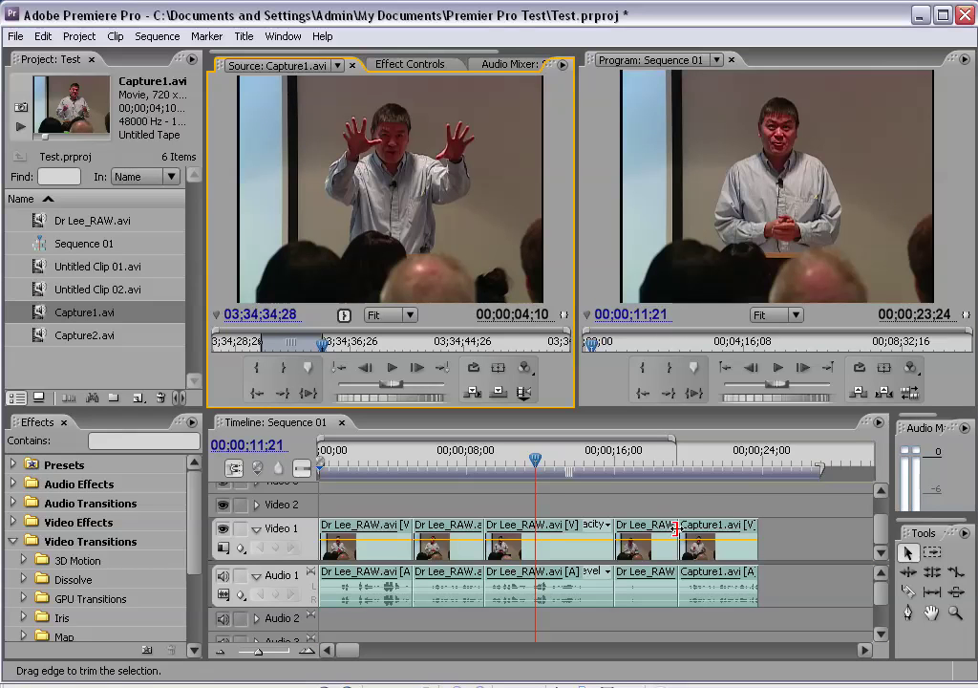
pyautogui.click(654, 460)
pyautogui.click(682, 463)
pyautogui.moveTo(684, 465); pyautogui.dragTo(649, 463)
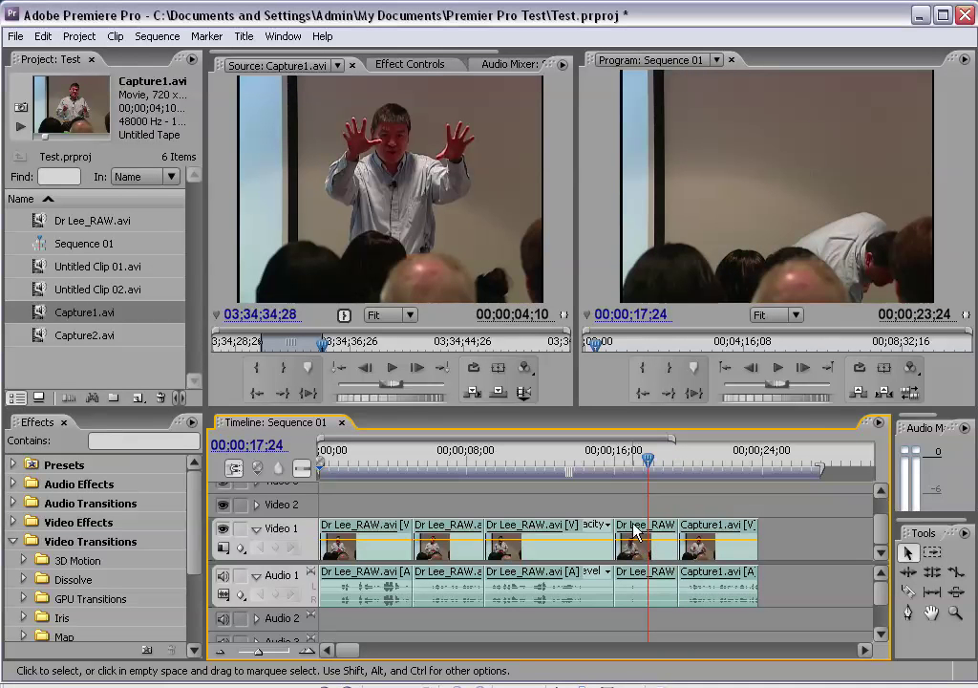
# Step: Move the third clip on Video 1 with its audio to the end of the sequence, directly after Capture1.avi
pyautogui.click(563, 544)
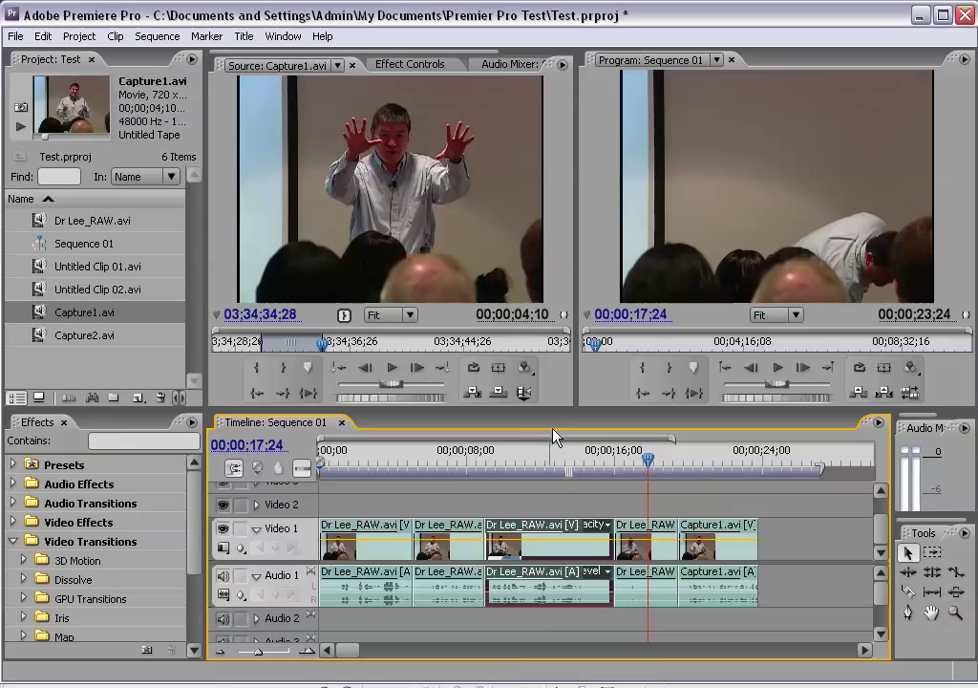
pyautogui.click(530, 461)
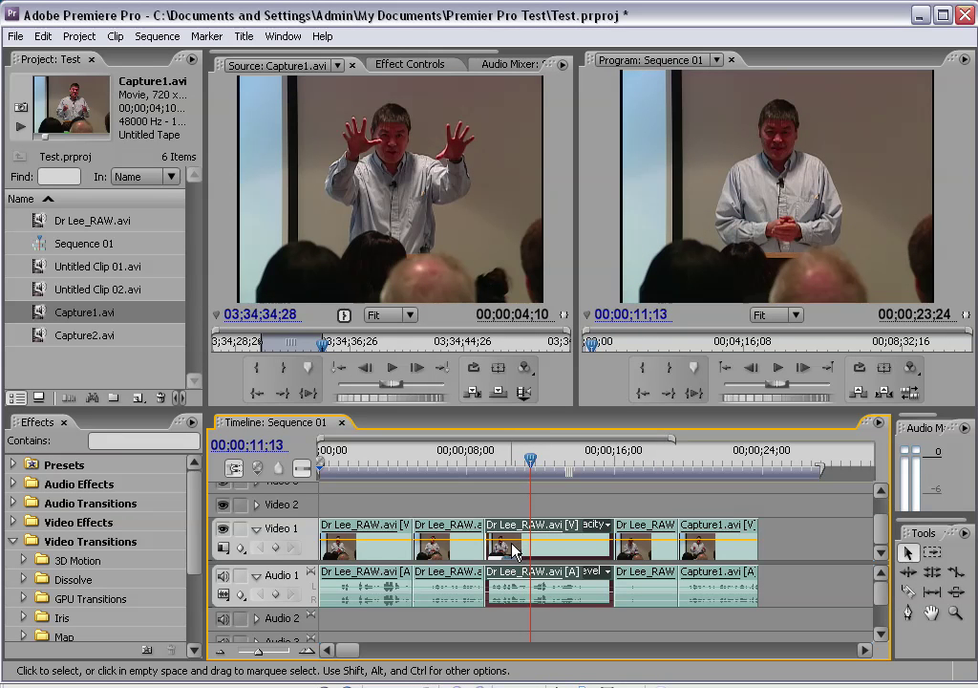
pyautogui.moveTo(516, 550); pyautogui.dragTo(785, 545)
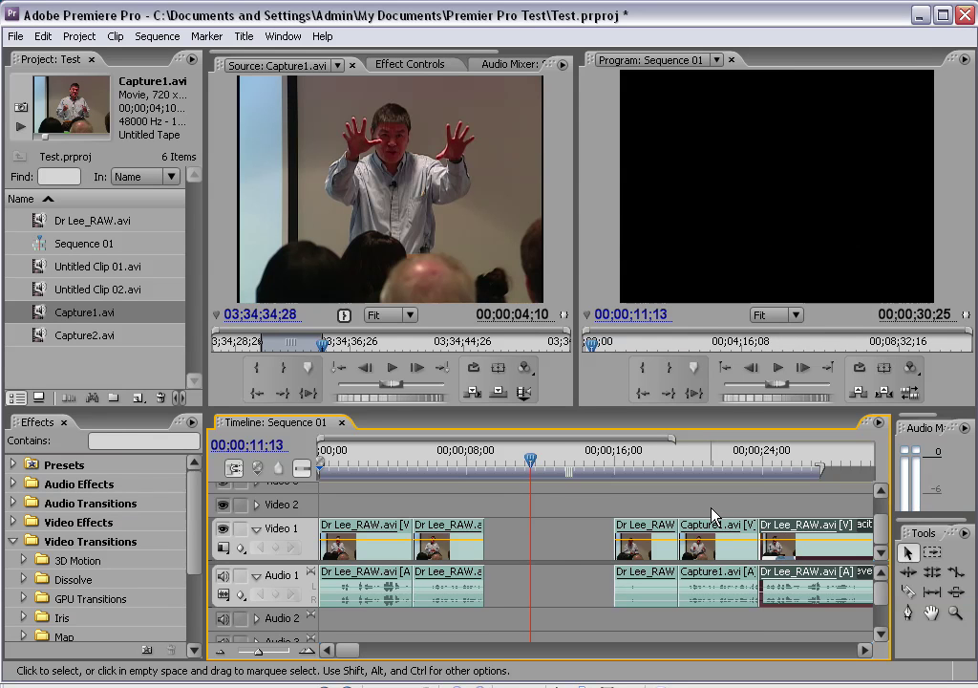
# Step: Select the three clips after the gap together with their audio and shift them about one second earlier
pyautogui.click(566, 537)
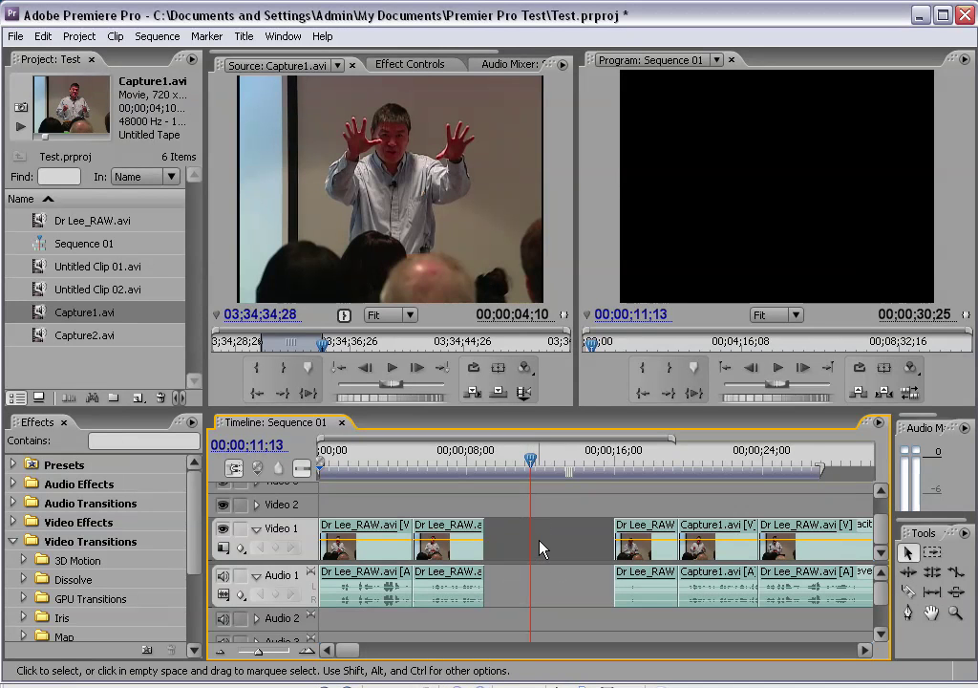
pyautogui.moveTo(628, 499); pyautogui.dragTo(863, 621)
pyautogui.moveTo(658, 555); pyautogui.dragTo(635, 554)
# Step: Ripple delete the gap between the second and third clips on Video 1
pyautogui.click(565, 543)
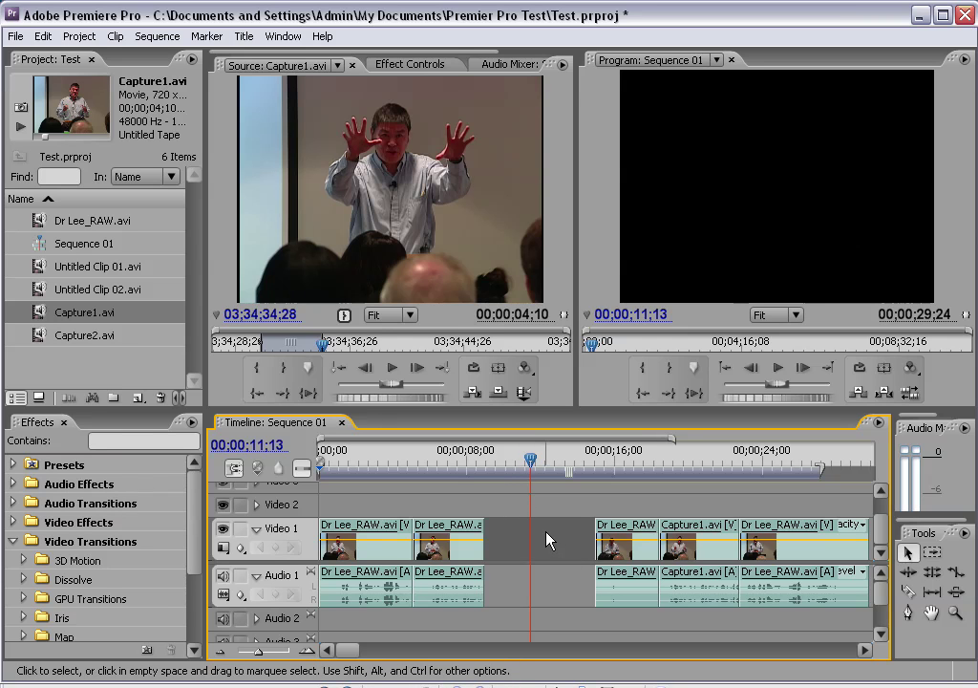
pyautogui.rightClick(549, 541)
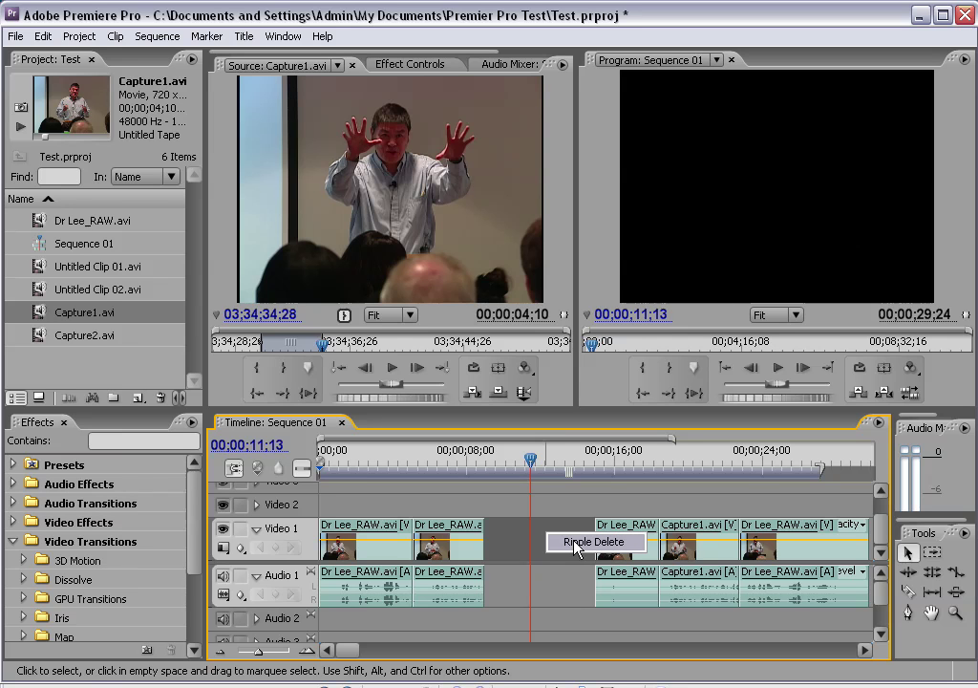
pyautogui.click(576, 542)
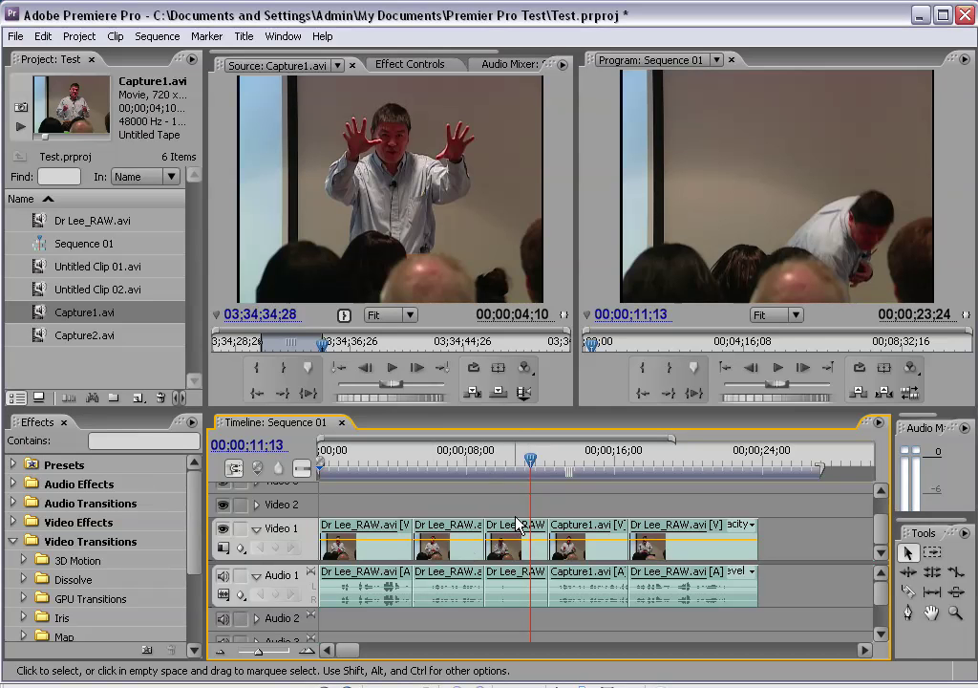
# Step: Scrub the closed-up sequence and leave the playhead in the last clip at 00;00;19;13
pyautogui.moveTo(531, 462); pyautogui.dragTo(680, 459)
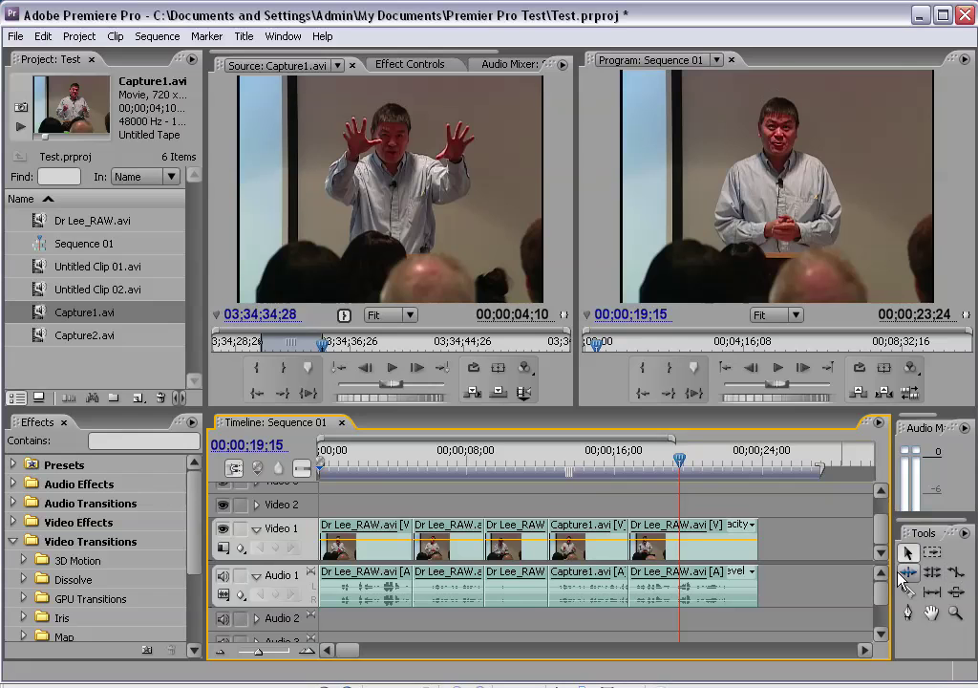
pyautogui.moveTo(683, 466); pyautogui.dragTo(679, 467)
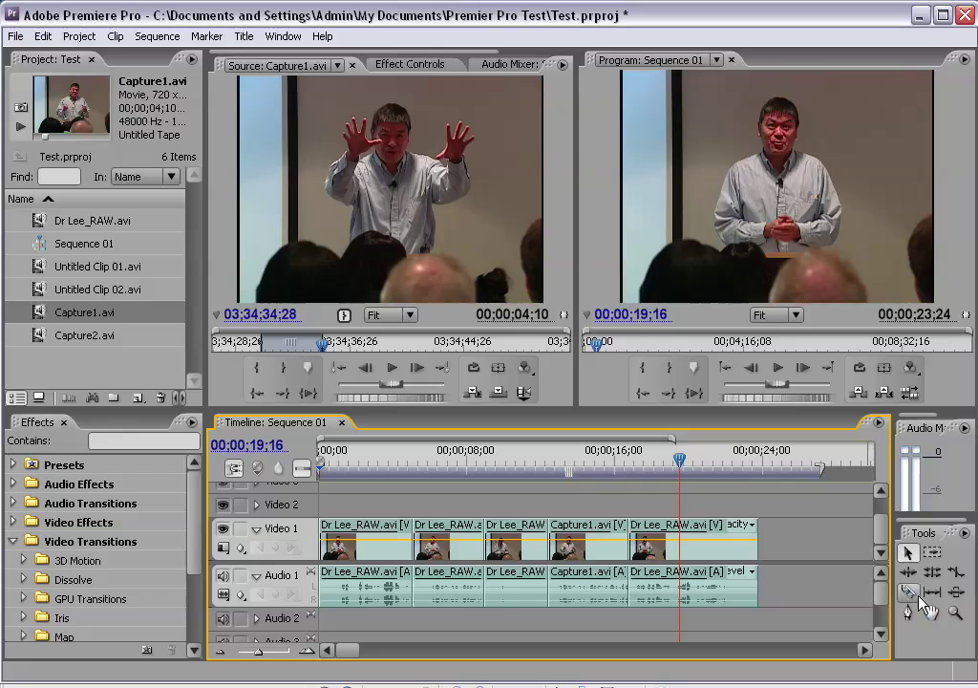
pyautogui.moveTo(683, 465); pyautogui.dragTo(680, 463)
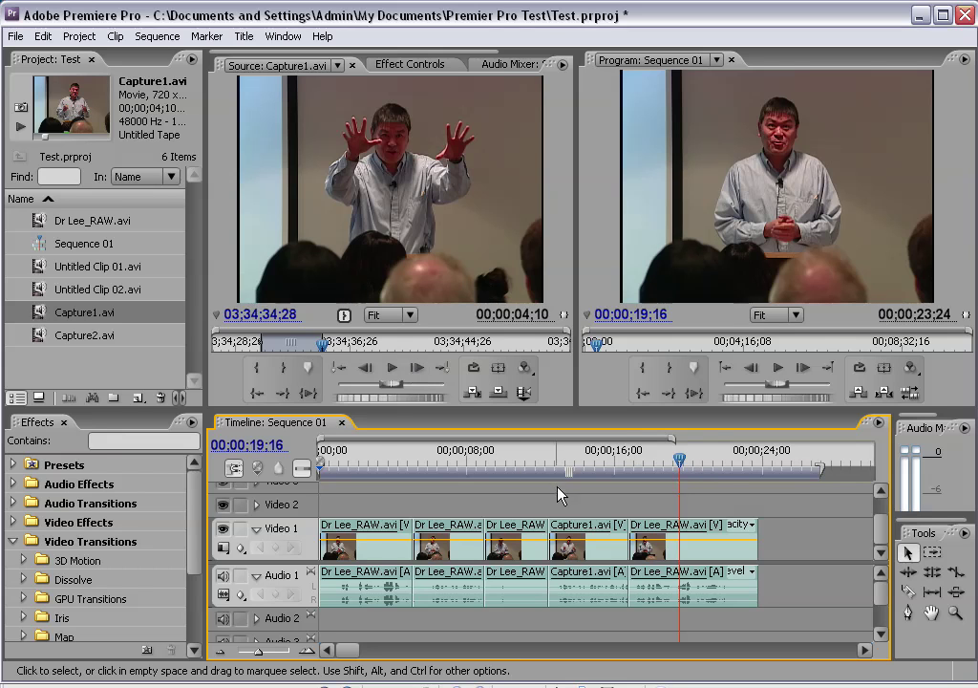
pyautogui.moveTo(675, 464); pyautogui.dragTo(676, 465)
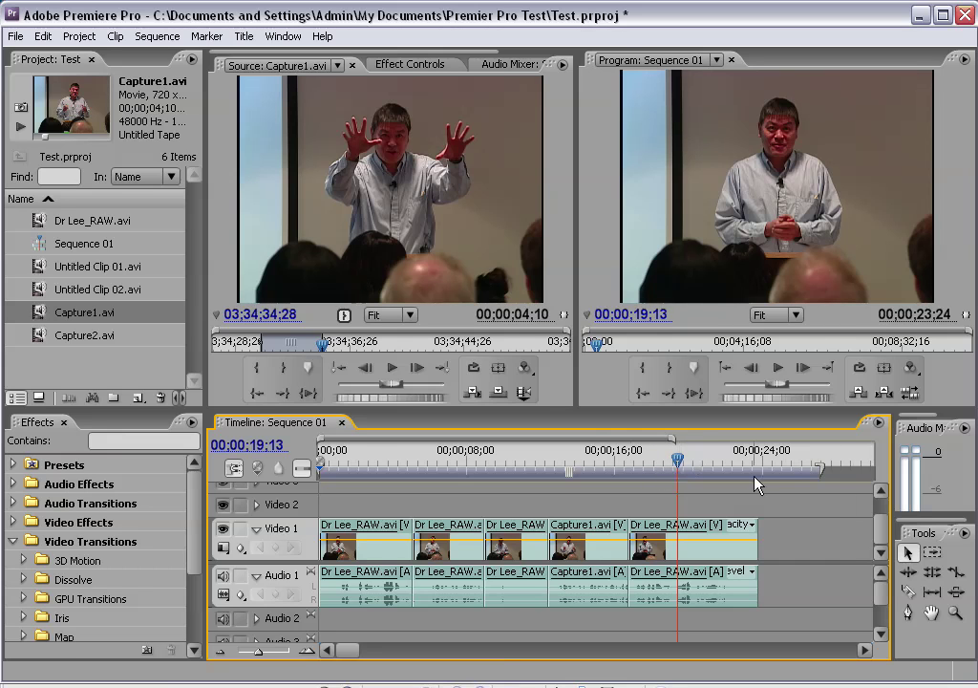
# Step: Start a movie export of Sequence 01 and open its export settings
pyautogui.click(14, 39)
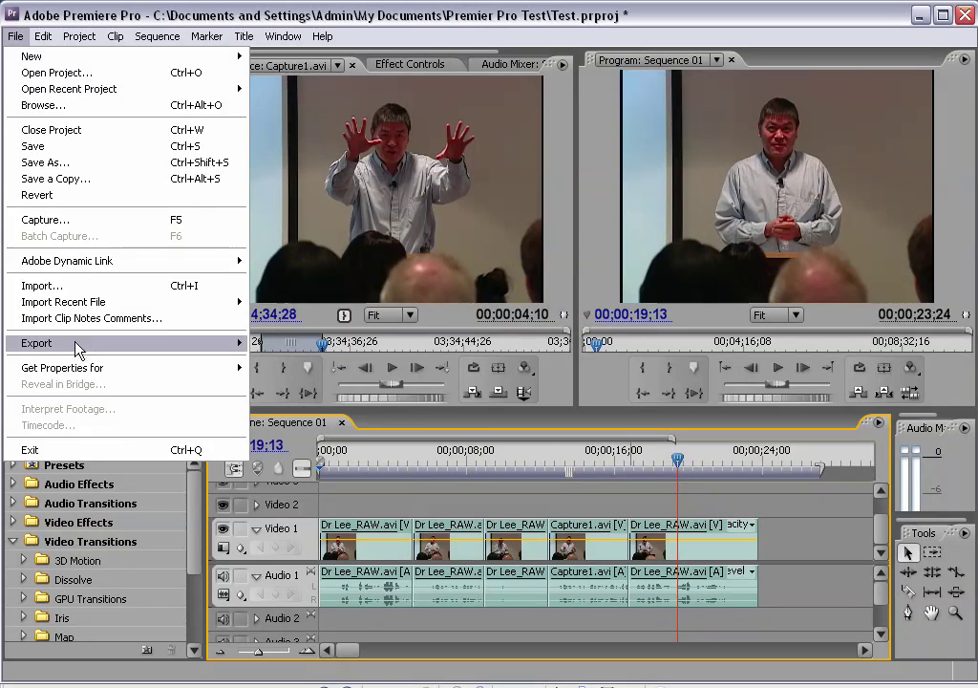
pyautogui.moveTo(79, 350)
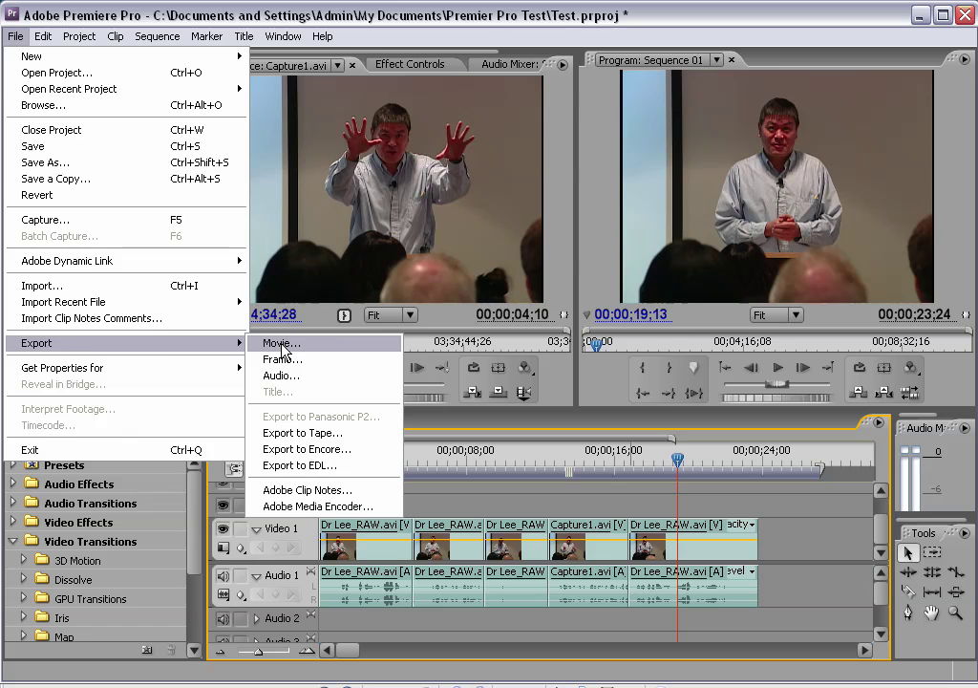
pyautogui.click(281, 344)
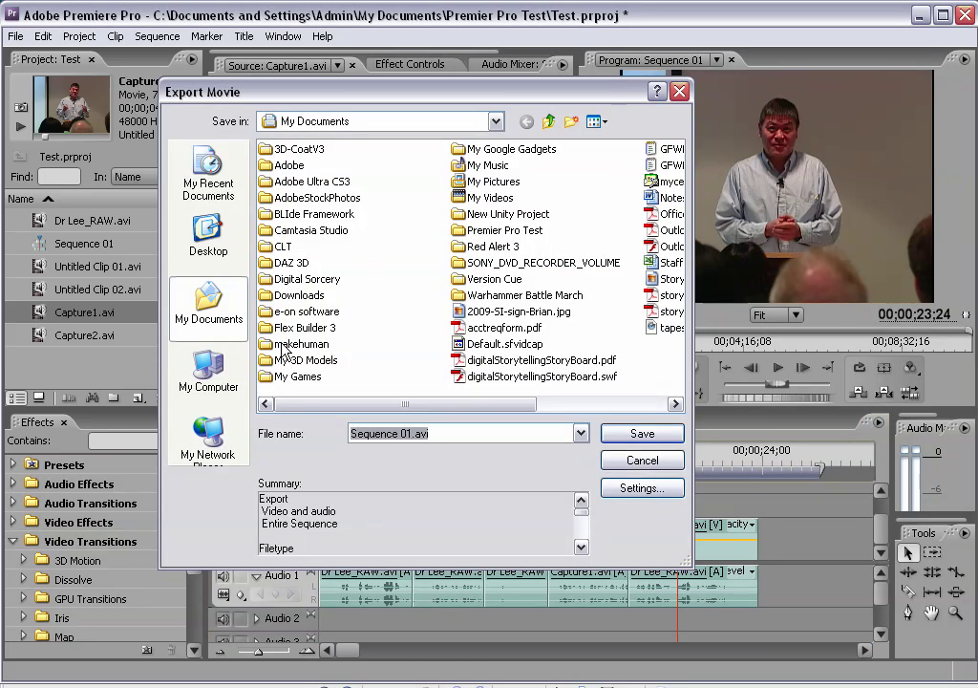
pyautogui.moveTo(354, 98); pyautogui.dragTo(334, 84)
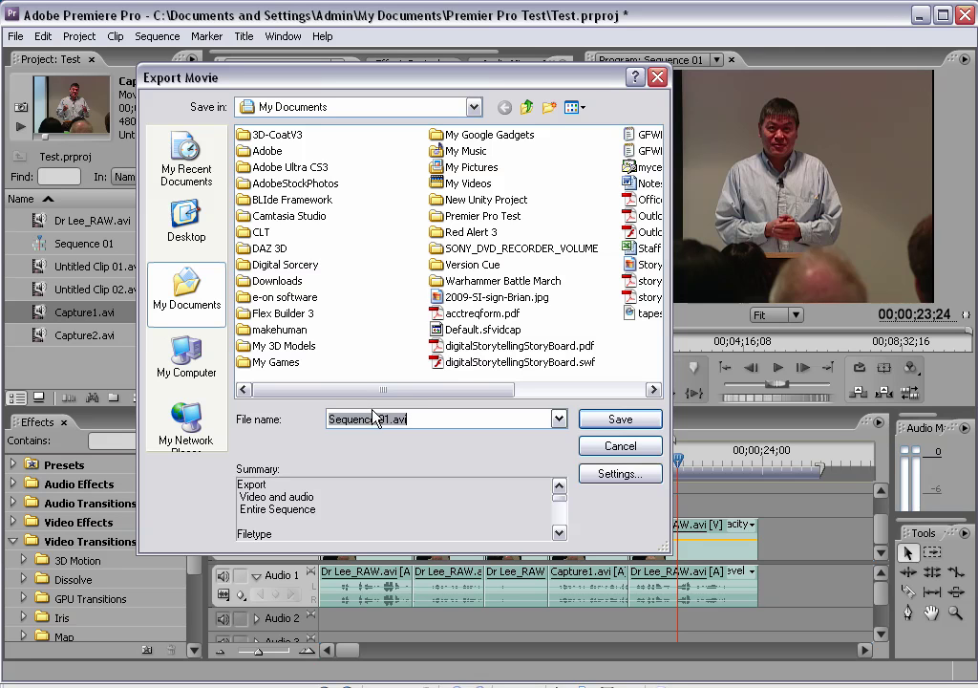
pyautogui.click(623, 475)
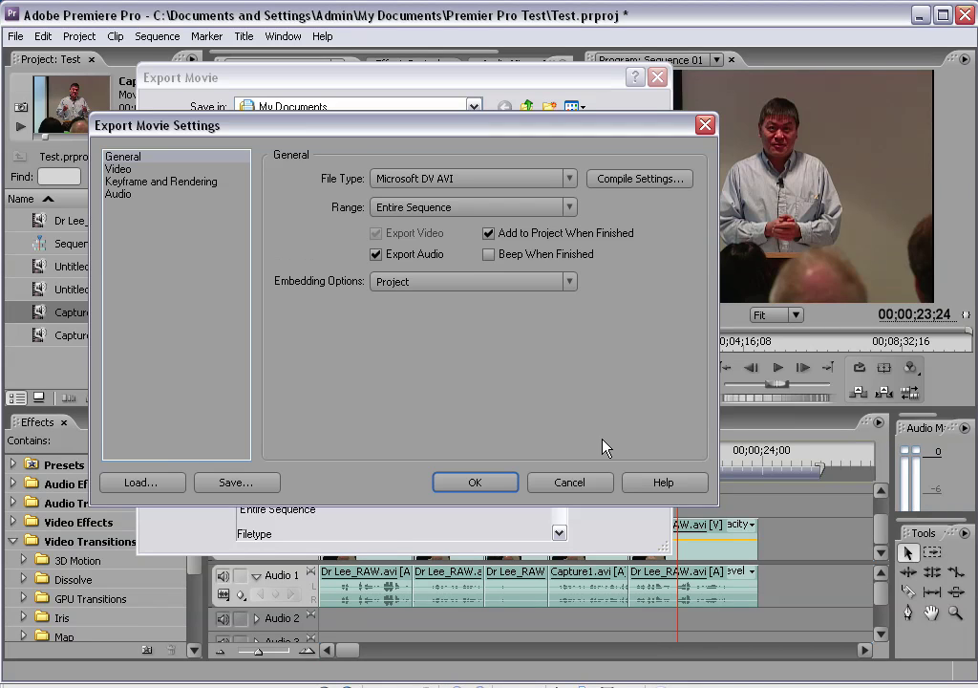
# Step: Try QuickTime as the export file type, and return it to Microsoft DV AVI
pyautogui.click(570, 179)
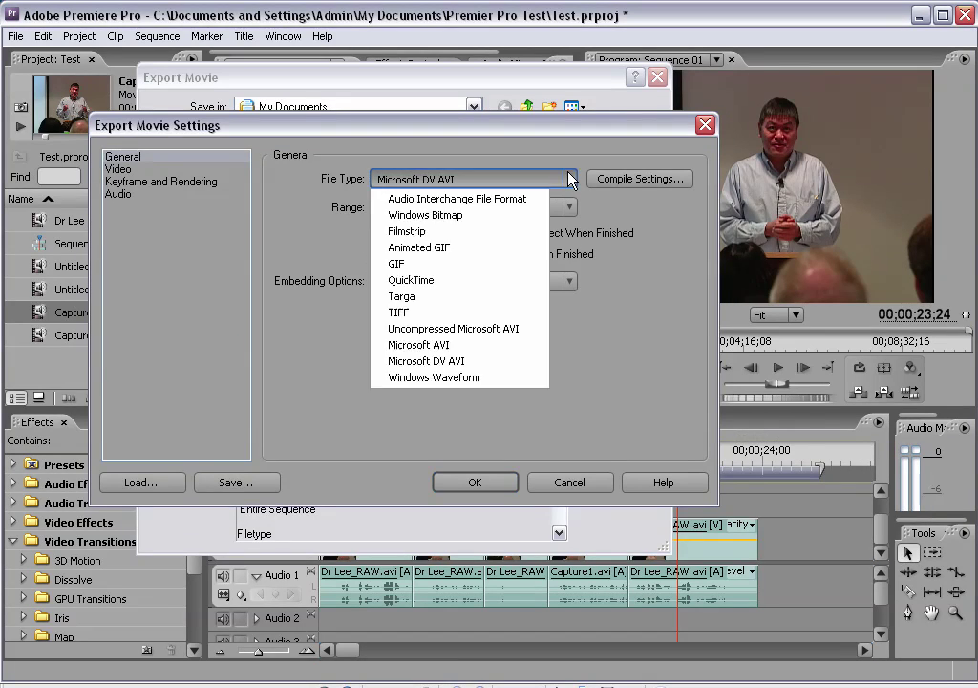
pyautogui.click(436, 280)
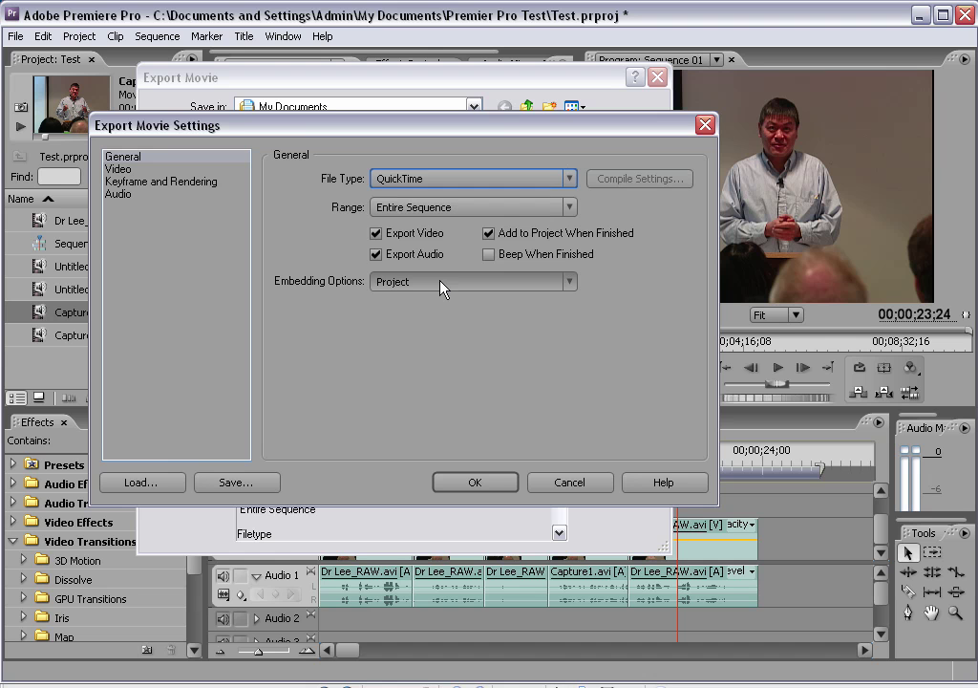
pyautogui.click(570, 178)
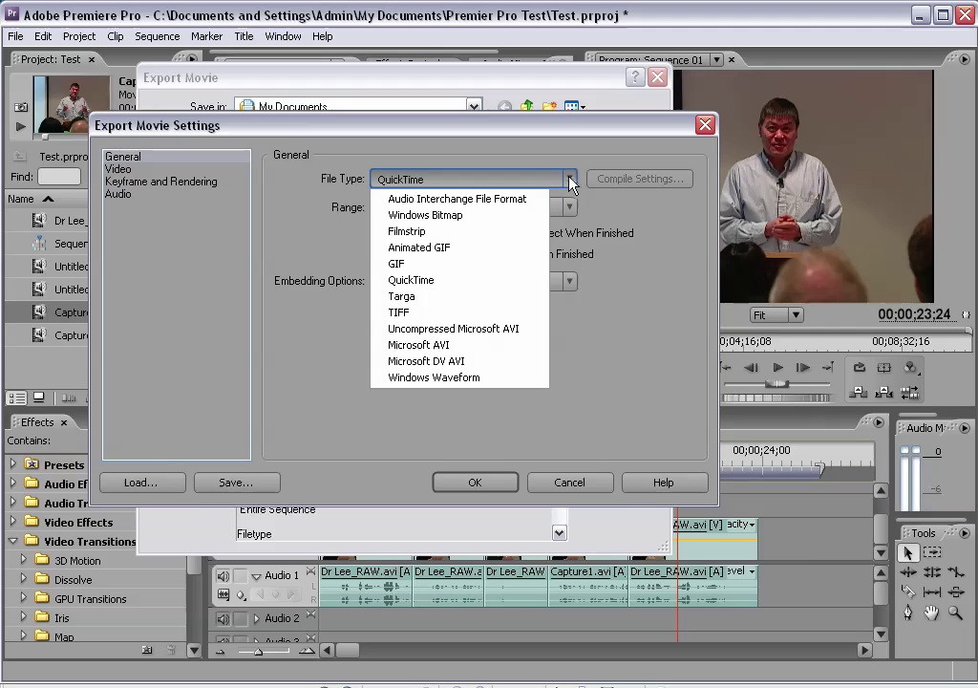
pyautogui.click(474, 360)
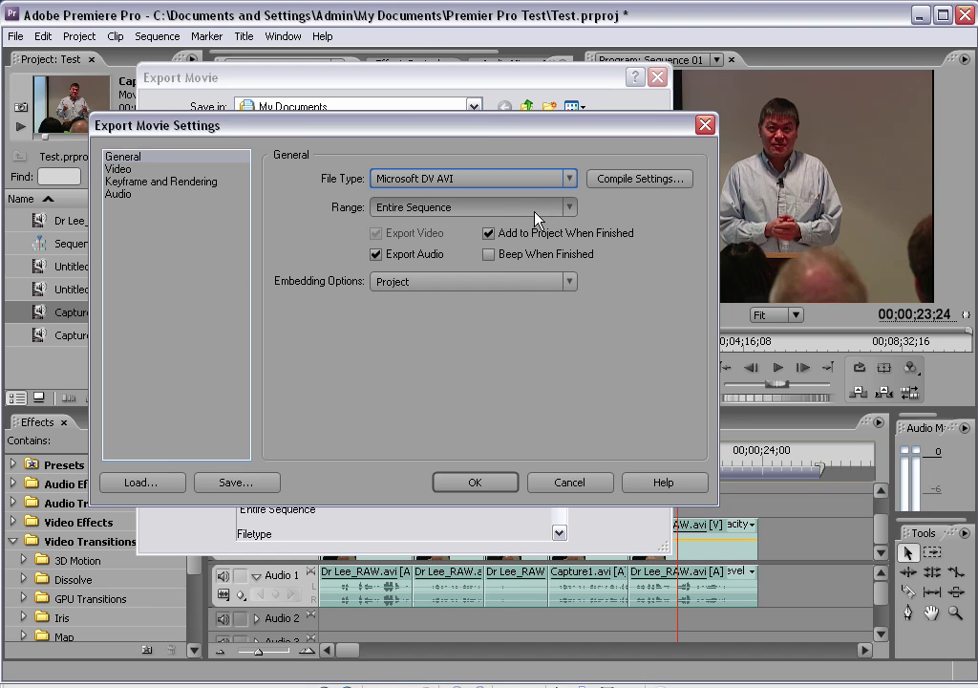
# Step: Review the Video, Audio, Keyframe and Rendering, and General export settings, including the range choices, and cancel the export
pyautogui.click(120, 169)
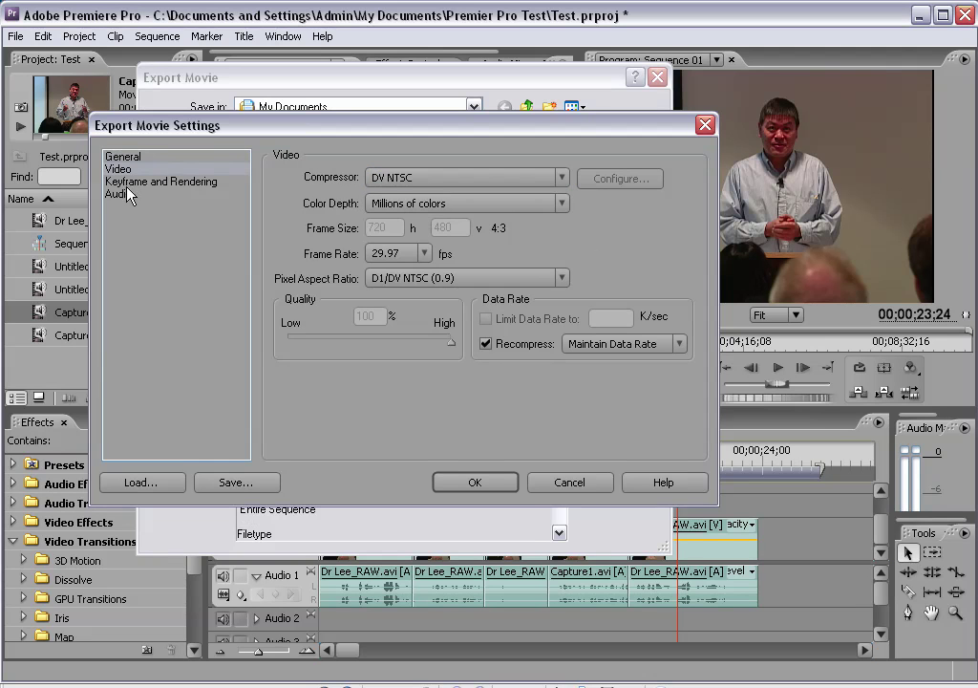
pyautogui.click(128, 192)
pyautogui.click(129, 183)
pyautogui.click(128, 171)
pyautogui.click(143, 158)
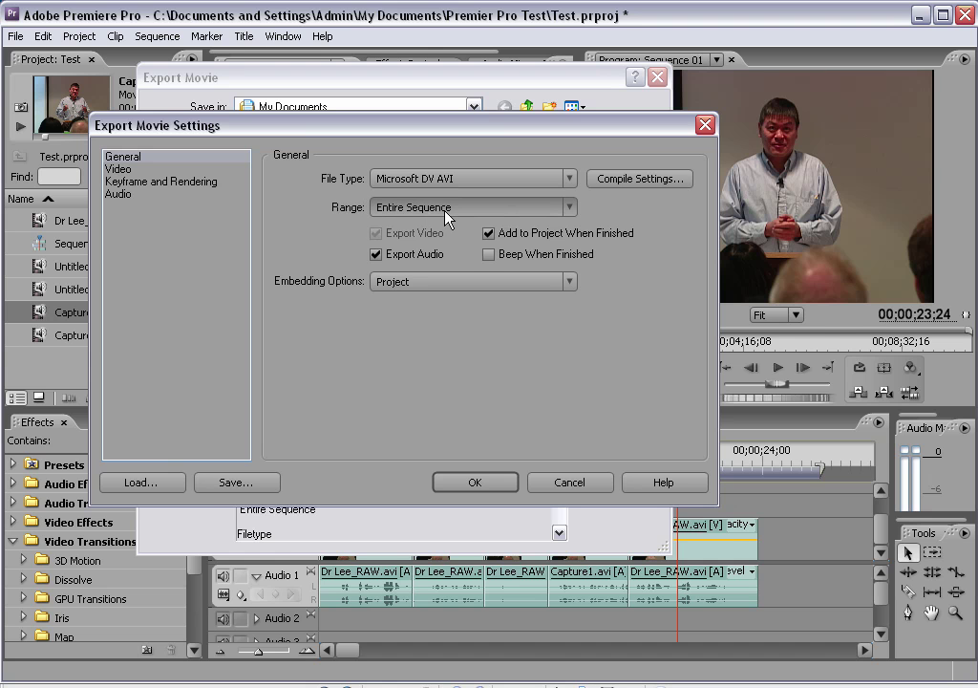
pyautogui.click(568, 215)
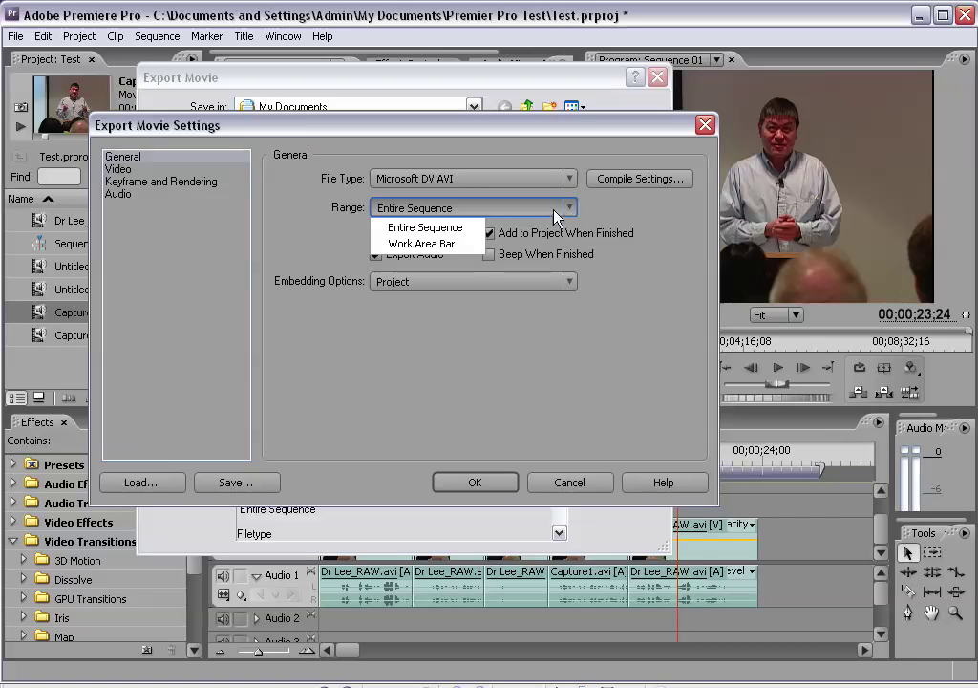
pyautogui.click(441, 375)
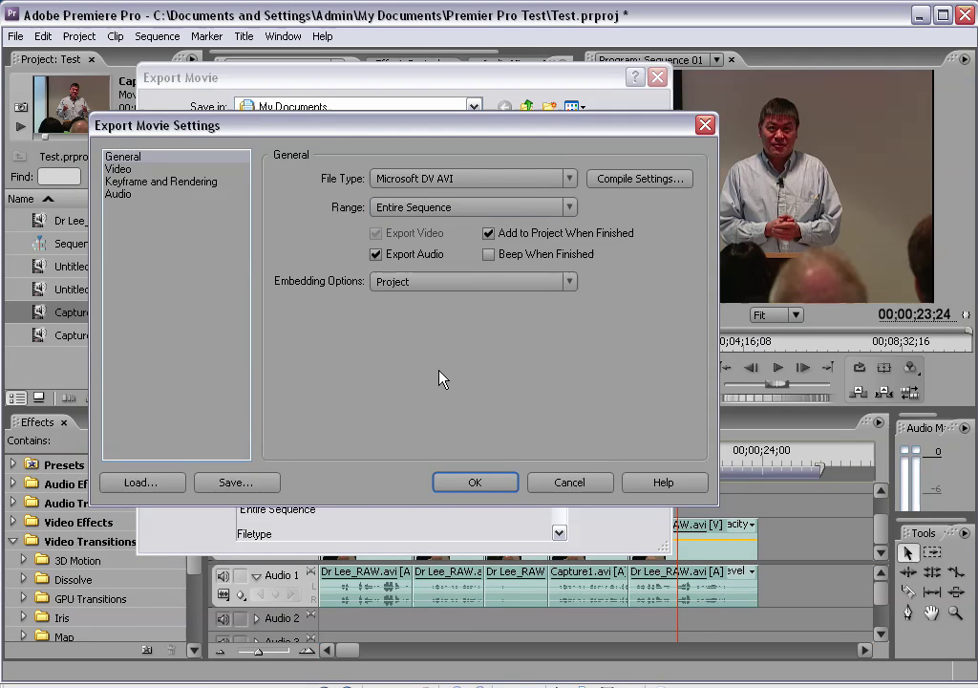
pyautogui.click(567, 483)
pyautogui.click(618, 444)
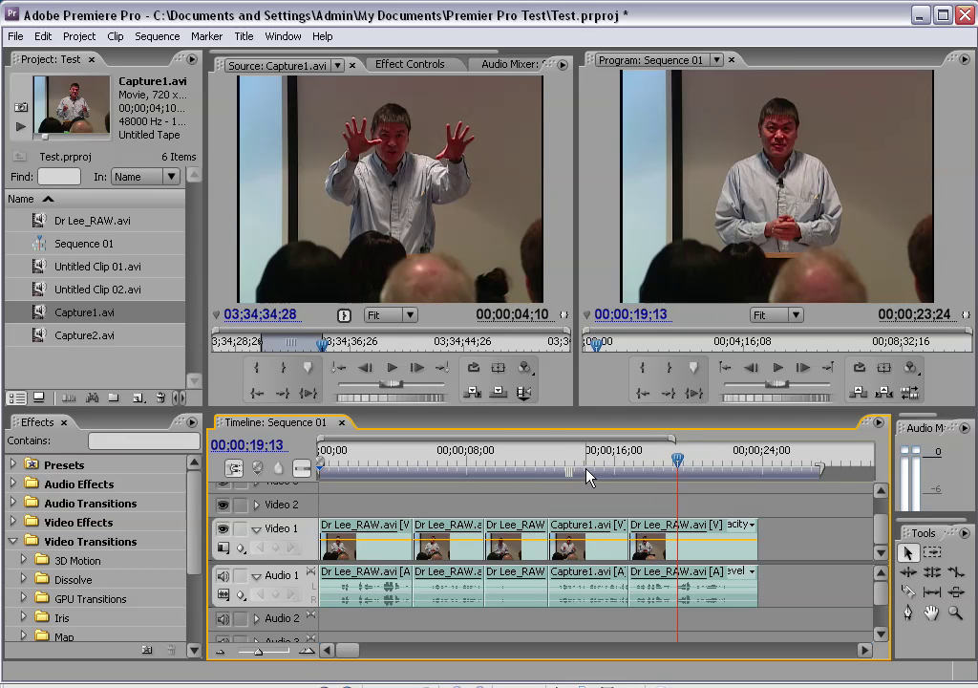
# Step: Narrow the work area to about 4 to 7.5 seconds and try Work Area Bar as the movie export range, then cancel the export
pyautogui.moveTo(819, 474); pyautogui.dragTo(392, 463)
pyautogui.click(15, 37)
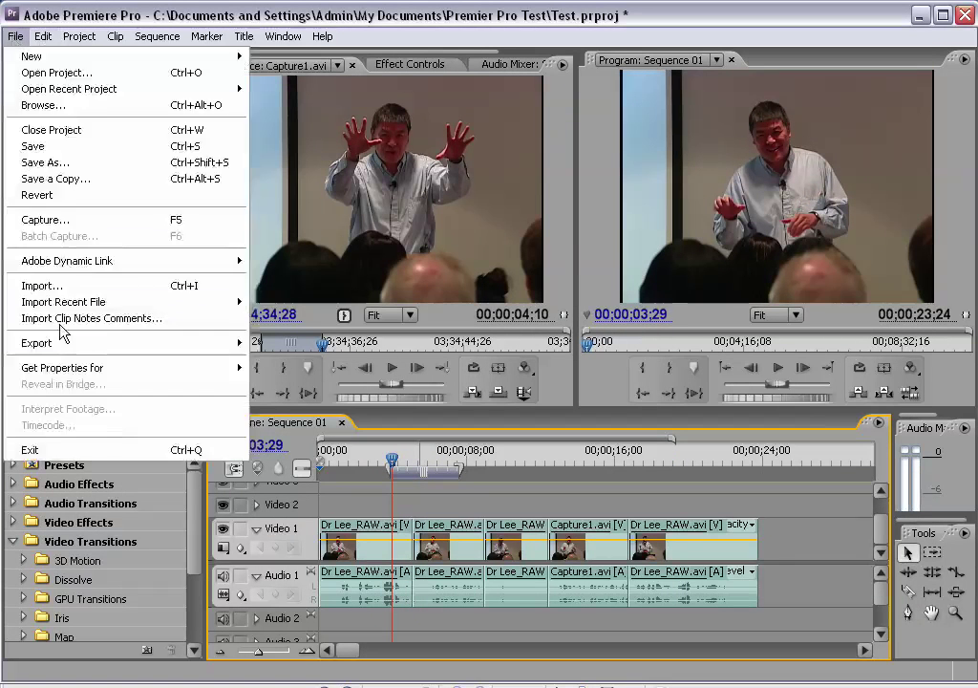
pyautogui.moveTo(59, 343)
pyautogui.click(275, 343)
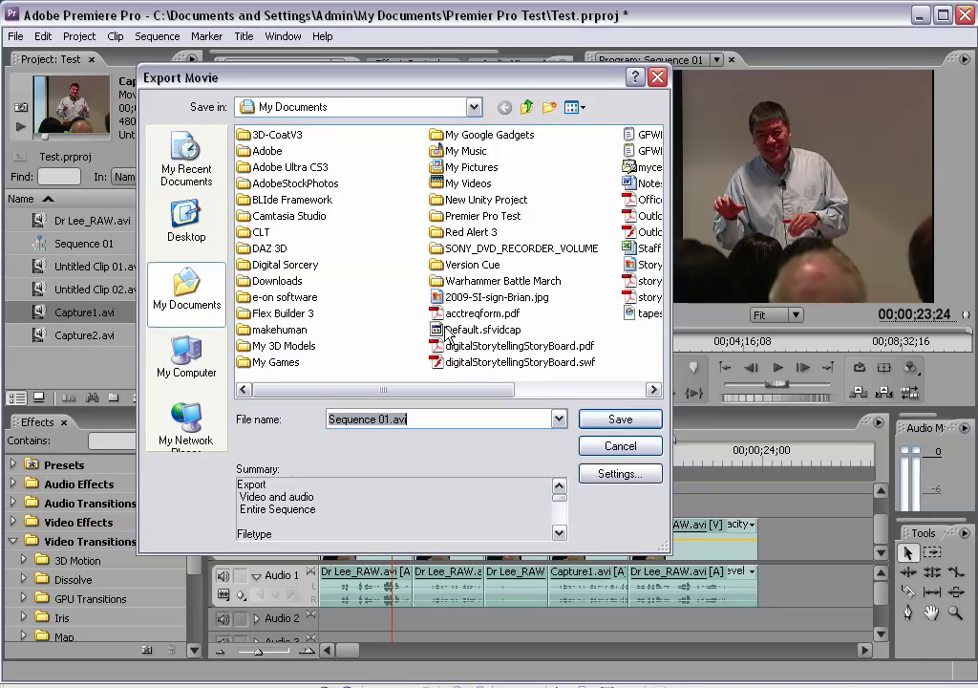
pyautogui.click(619, 472)
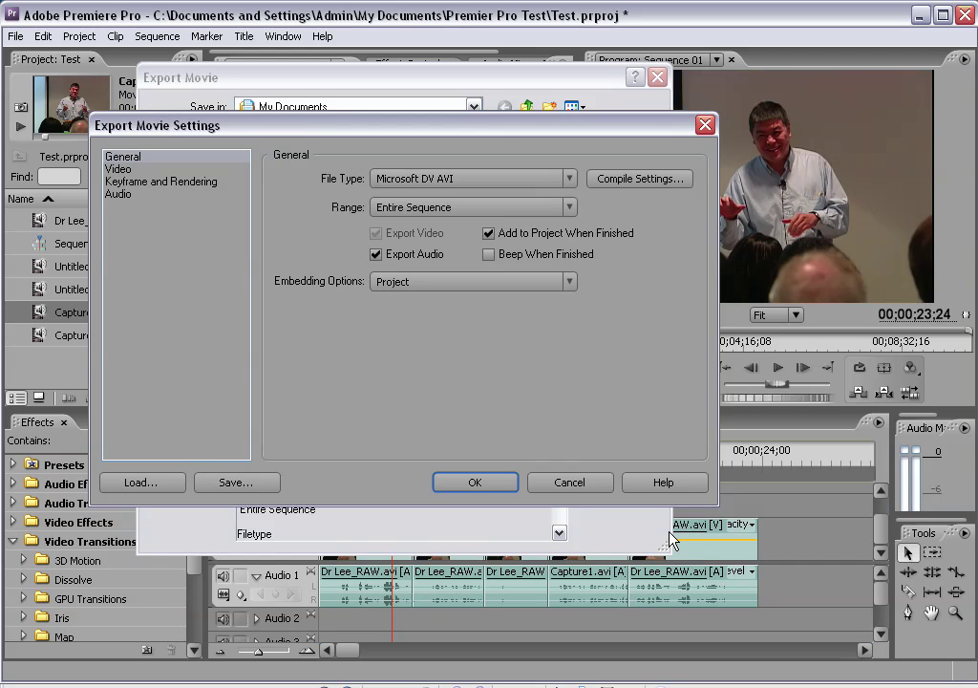
pyautogui.click(568, 207)
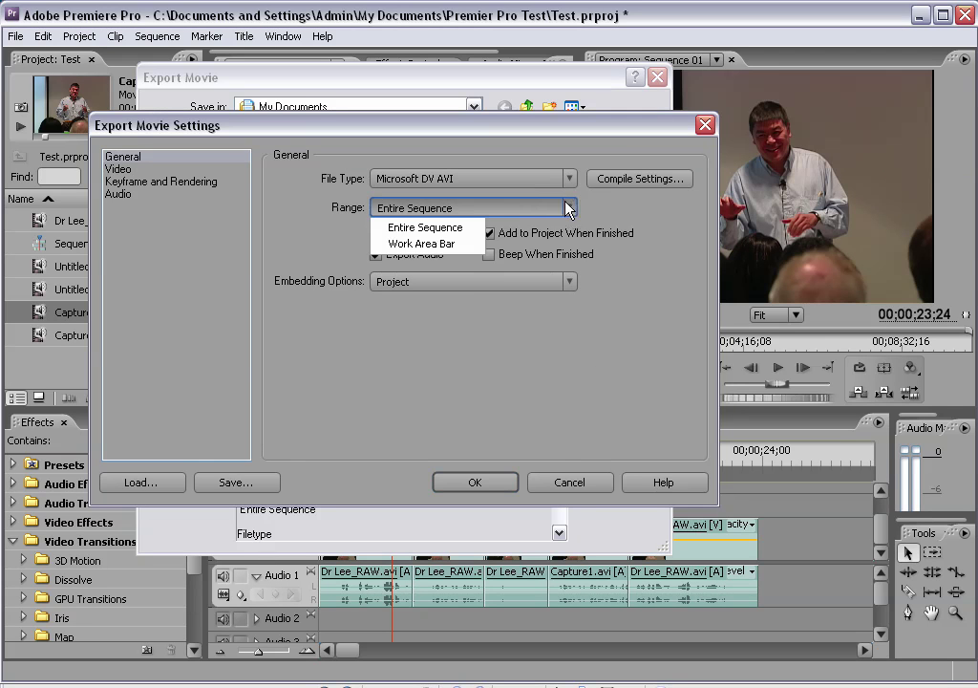
pyautogui.click(453, 247)
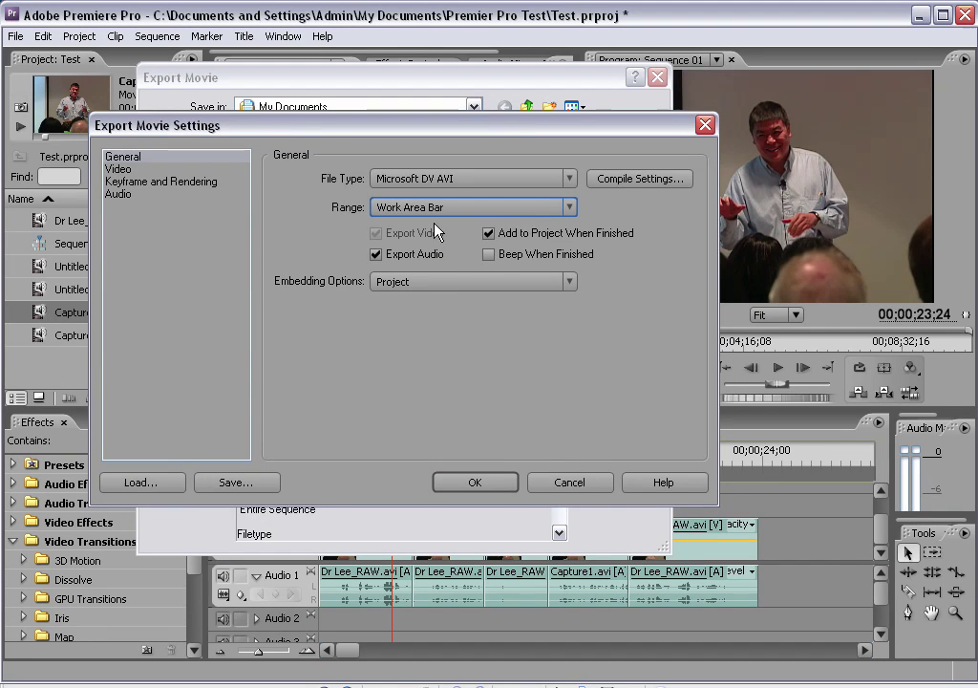
pyautogui.click(585, 483)
pyautogui.click(628, 451)
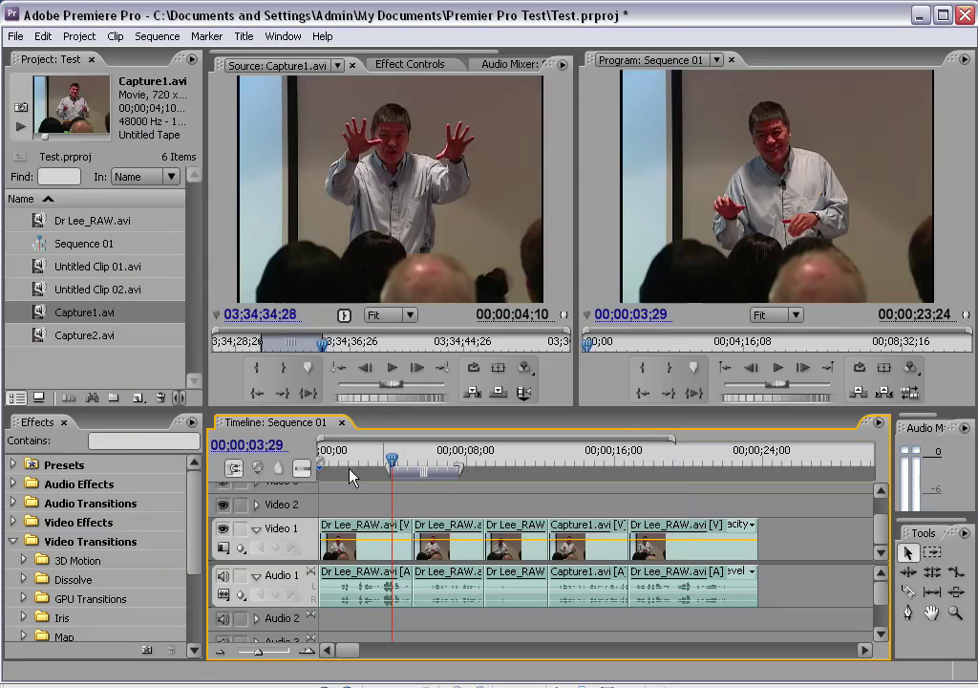
# Step: Scrub past the narrowed work area and return the playhead inside it at 00;00;05;19
pyautogui.moveTo(394, 465); pyautogui.dragTo(481, 450)
pyautogui.click(481, 453)
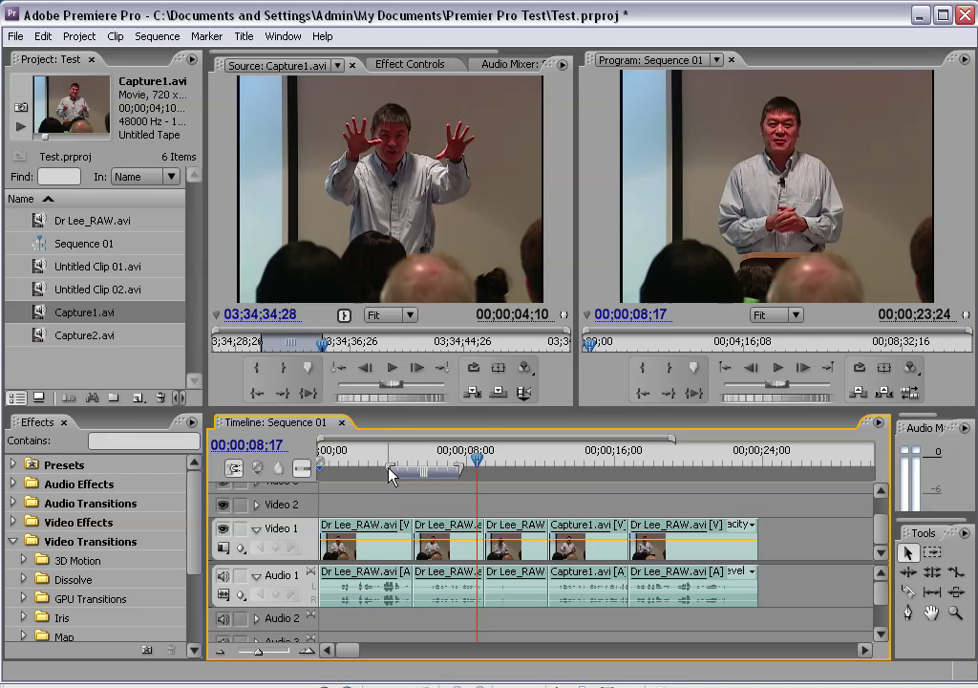
pyautogui.click(421, 463)
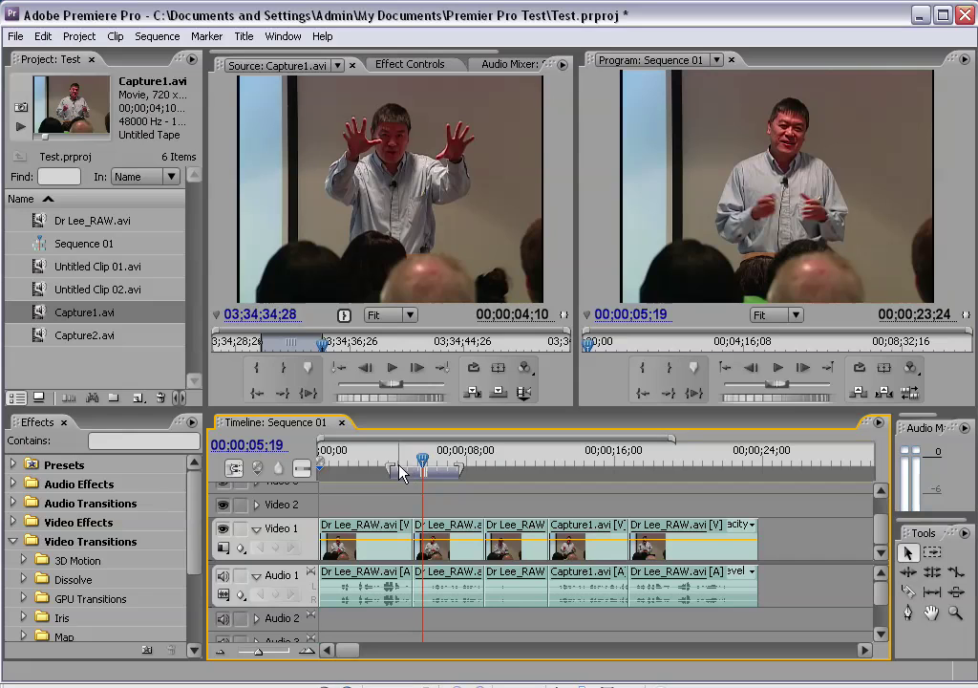
# Step: Extend the work area from the sequence start to the end of the last clip, and scrub to about 00;00;07;13
pyautogui.moveTo(386, 468); pyautogui.dragTo(320, 469)
pyautogui.moveTo(460, 469); pyautogui.dragTo(760, 469)
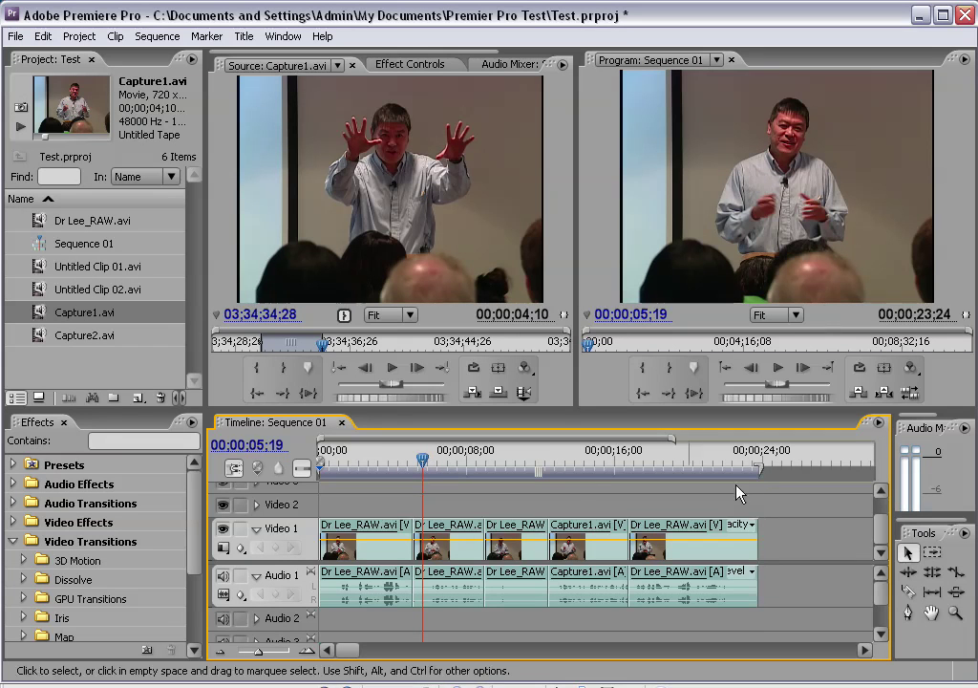
pyautogui.click(439, 464)
pyautogui.moveTo(439, 464); pyautogui.dragTo(453, 462)
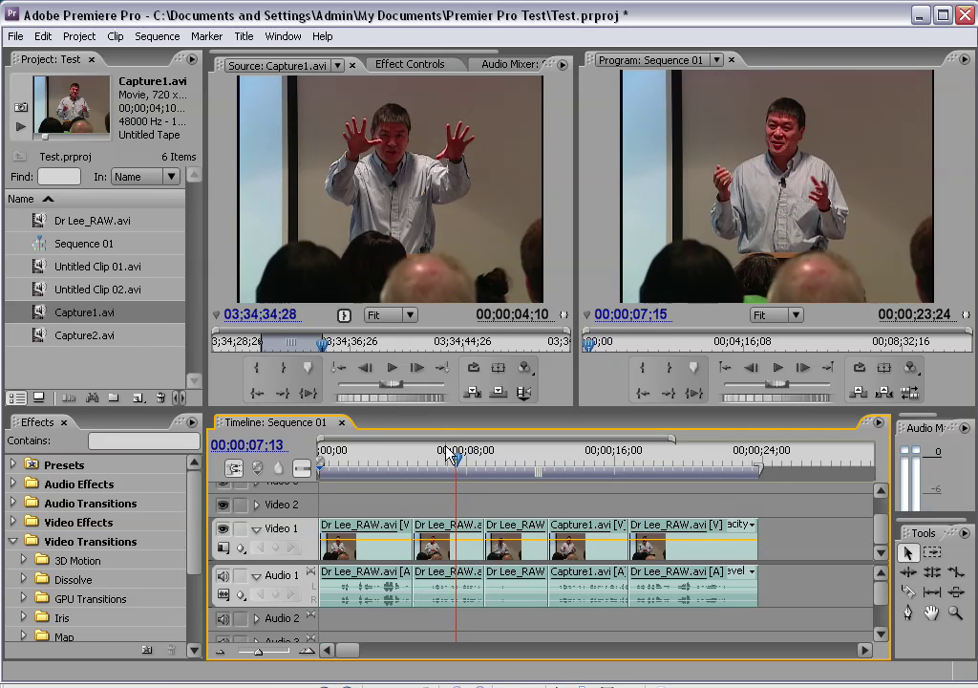